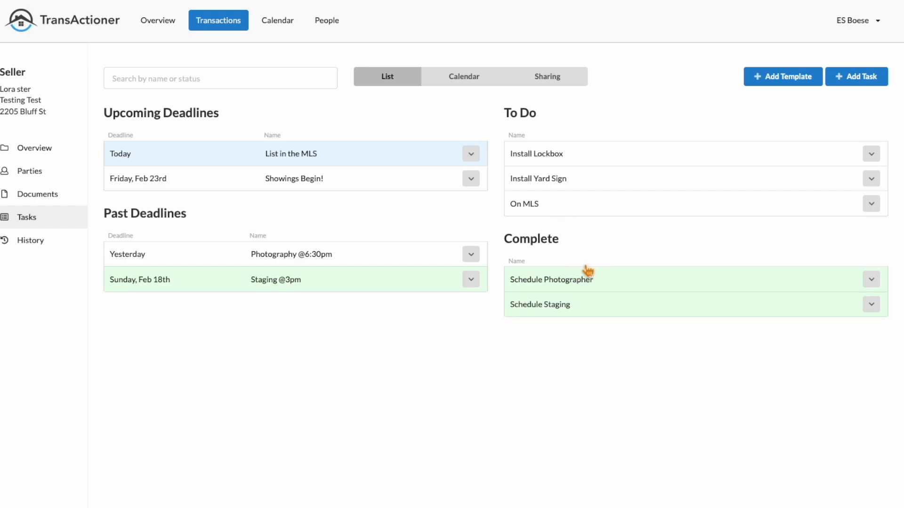
Mark the Install Lockbox to-do task as complete.
left_click(873, 158)
left_click(866, 178)
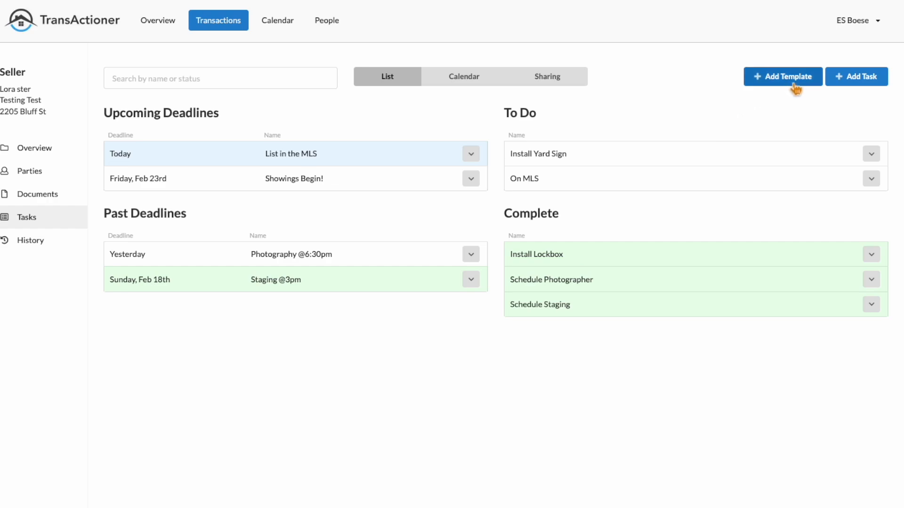
Add a task named "Remove Yard Sign" to the transaction, without a description or deadline.
left_click(854, 80)
left_click(384, 204)
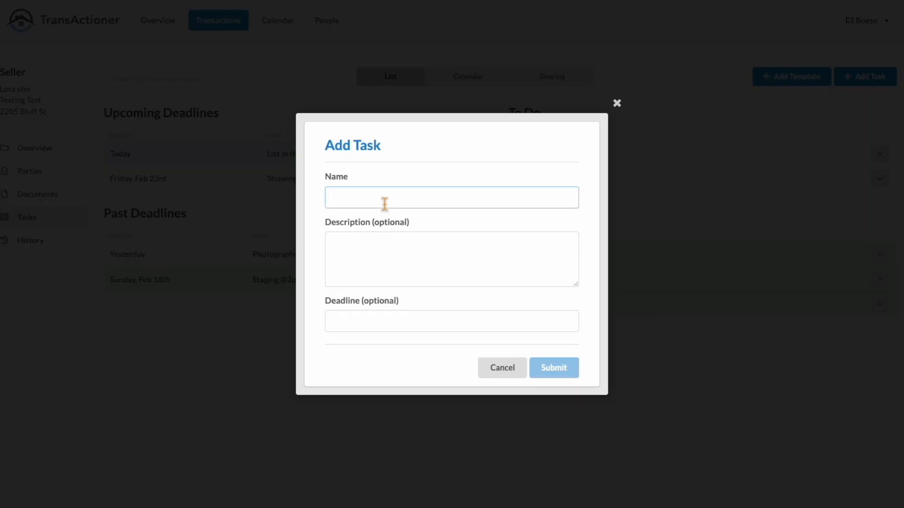
type("Rem")
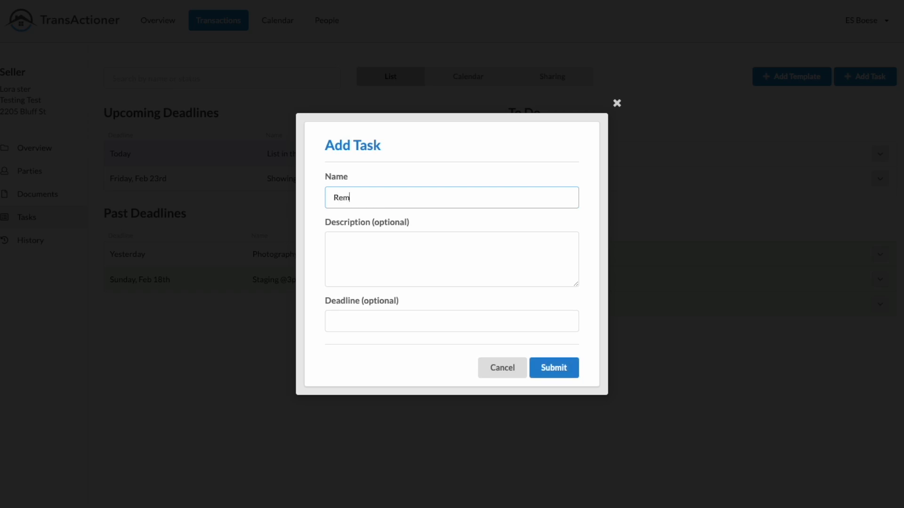
type("ove Yard Sign")
left_click(551, 375)
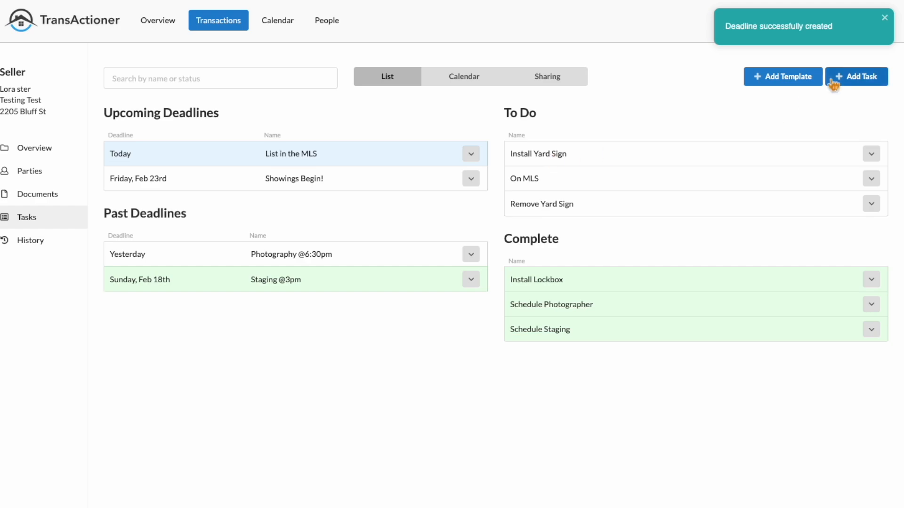
Add the tasks of the Listing Under Contract template to the transaction and look over the task list.
left_click(795, 78)
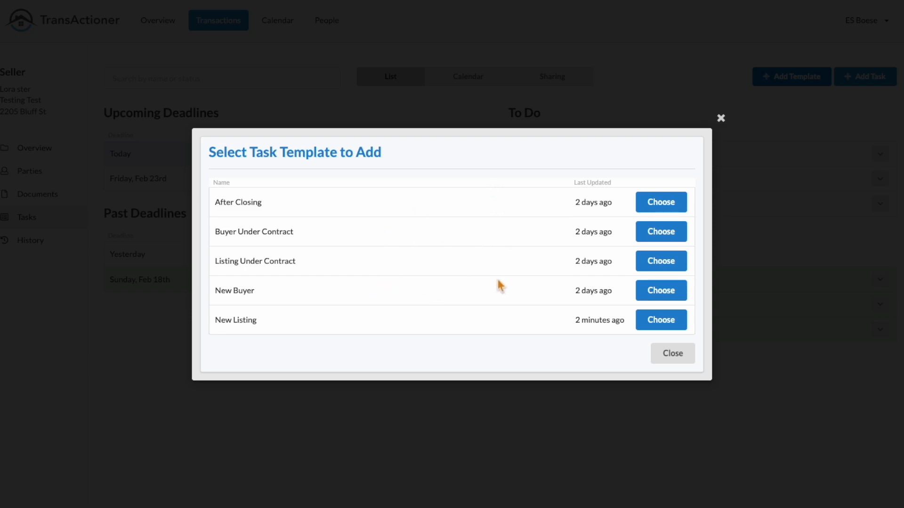
left_click(665, 269)
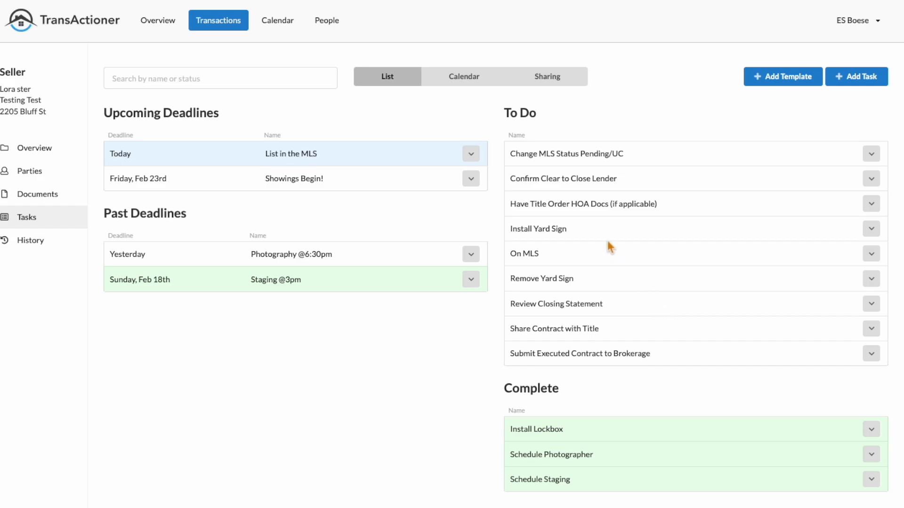
scroll(566, 395, "down", 1)
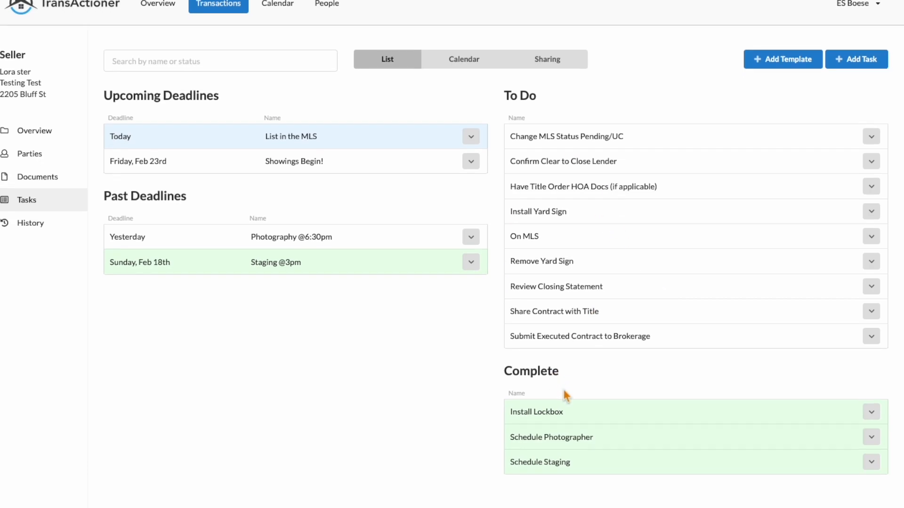
scroll(566, 393, "up", 1)
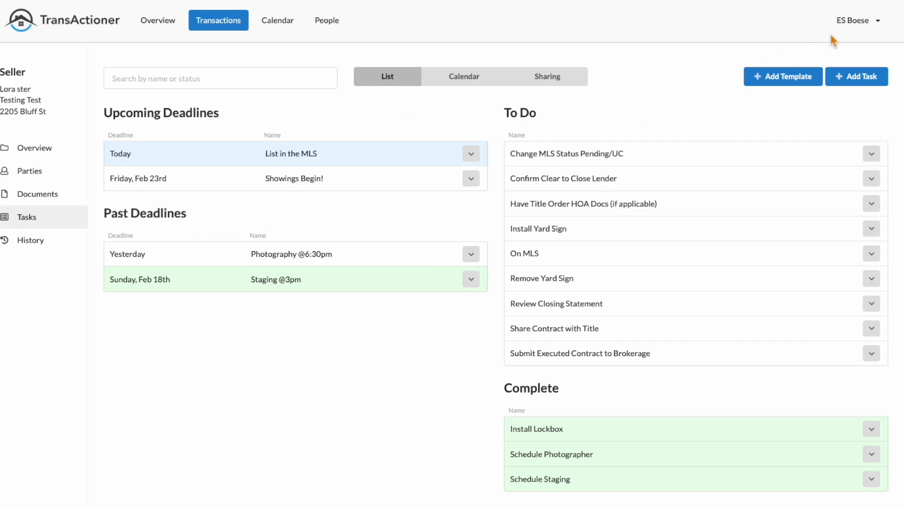
Open the account's task template management page.
left_click(875, 27)
left_click(883, 29)
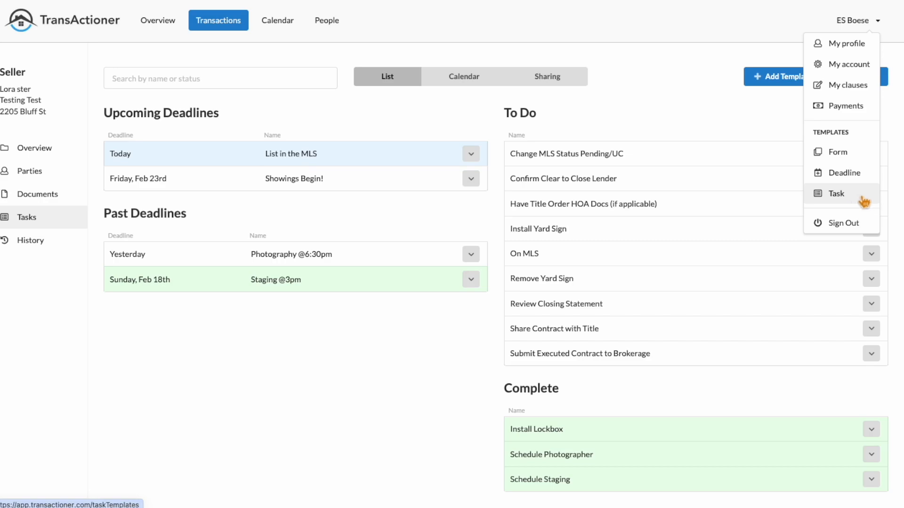
left_click(861, 202)
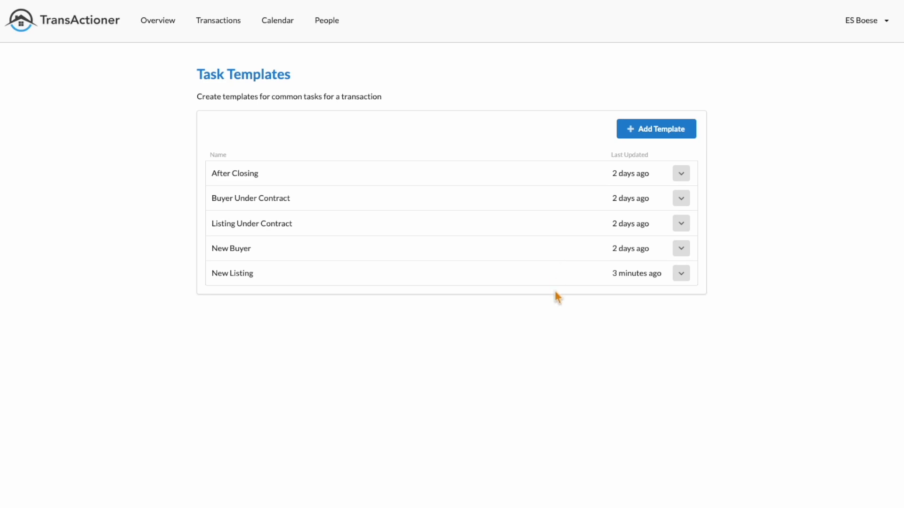
Examine the tasks, day offsets and reference dates in the Listing Under Contract template, leaving it unedited.
left_click(685, 228)
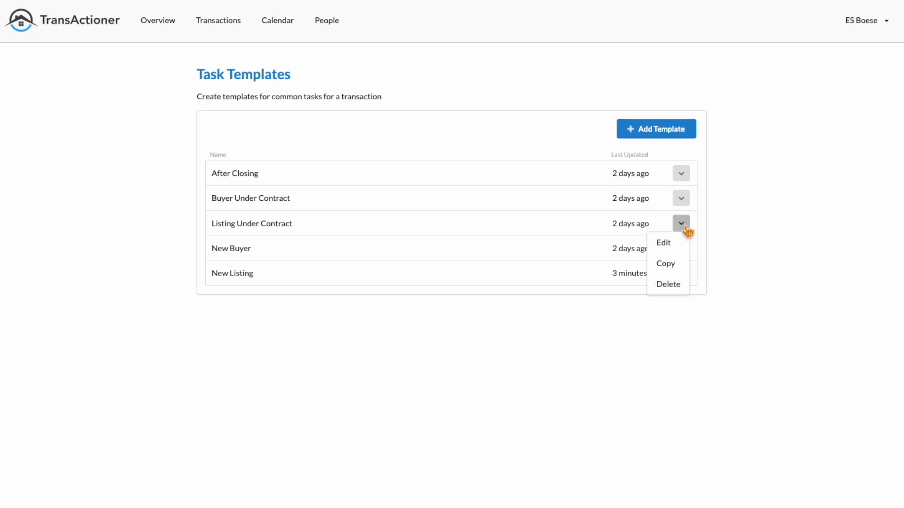
left_click(666, 248)
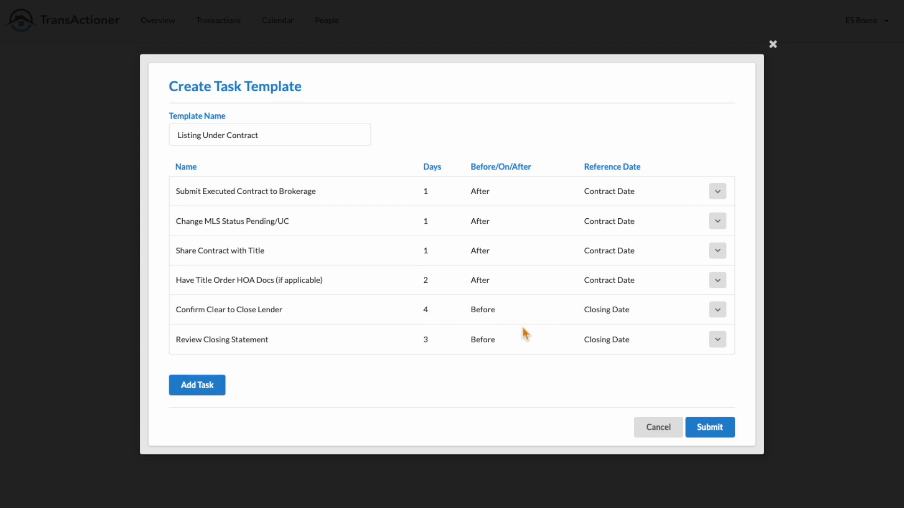
left_click(656, 428)
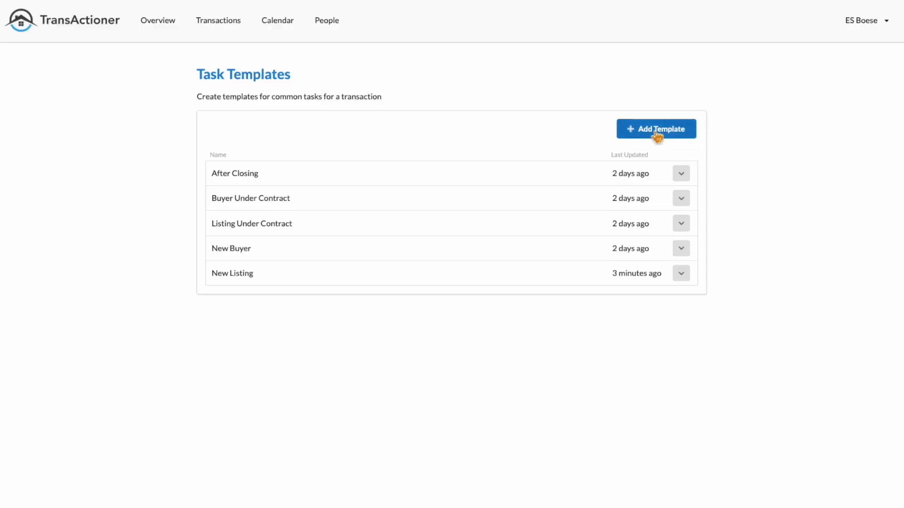
Start a new task template named "After Closing - Seller".
left_click(663, 136)
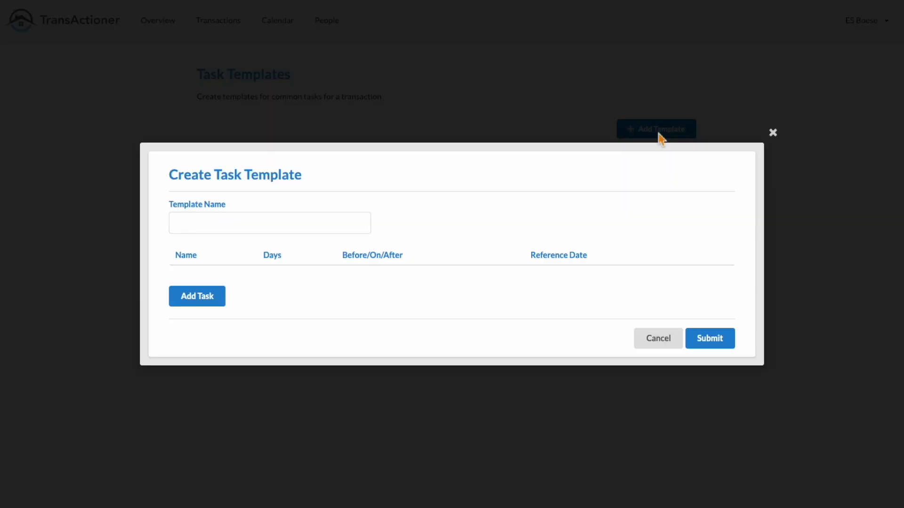
left_click(222, 225)
type("After Closing - Seller")
Add a template task "Send out Just Sold Postcards" due 3 days after the Closing Date.
left_click(190, 301)
left_click(210, 224)
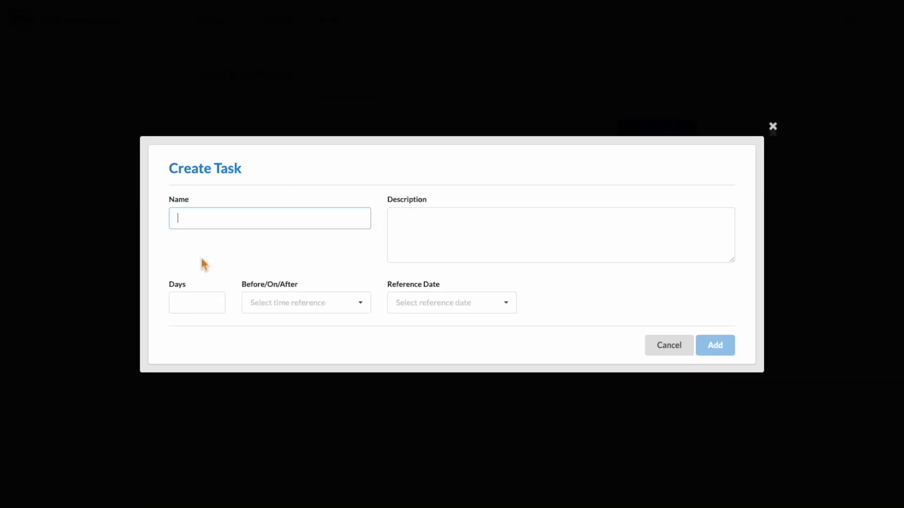
type("Send ")
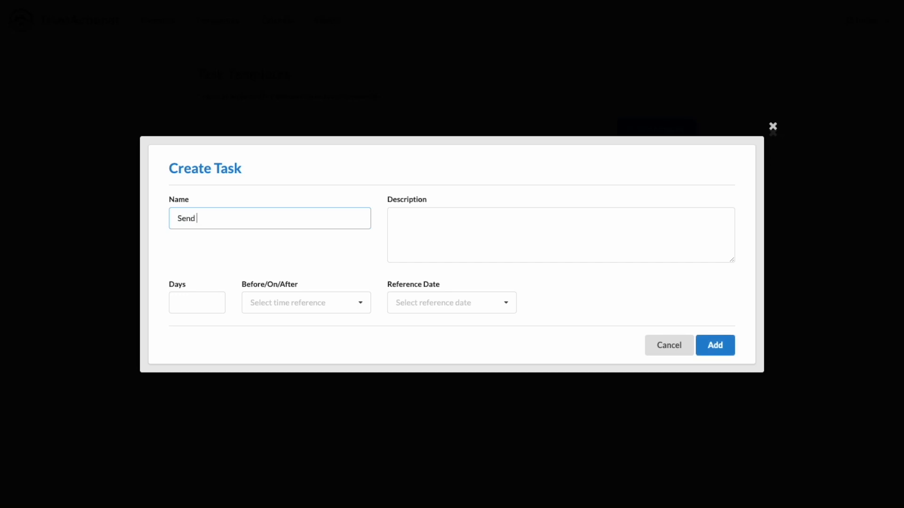
type("out Just Sold Postcards")
left_click(192, 300)
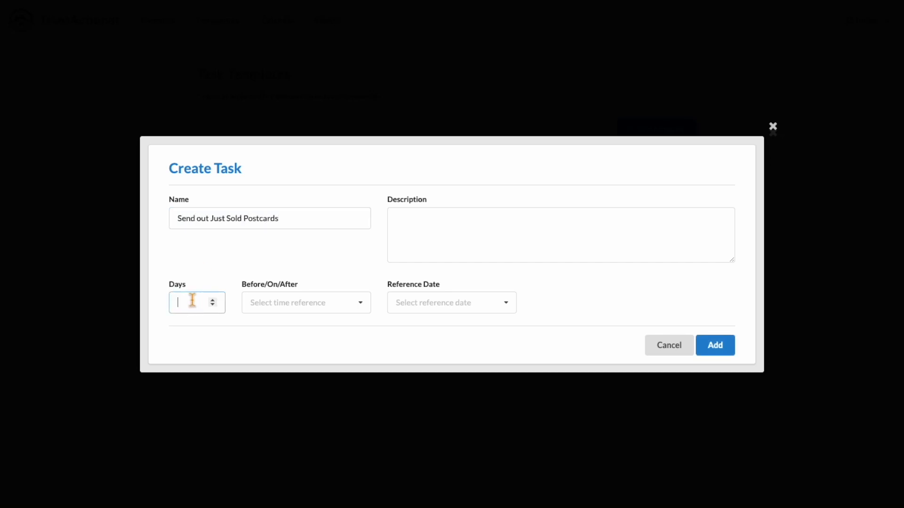
type("3")
left_click(268, 306)
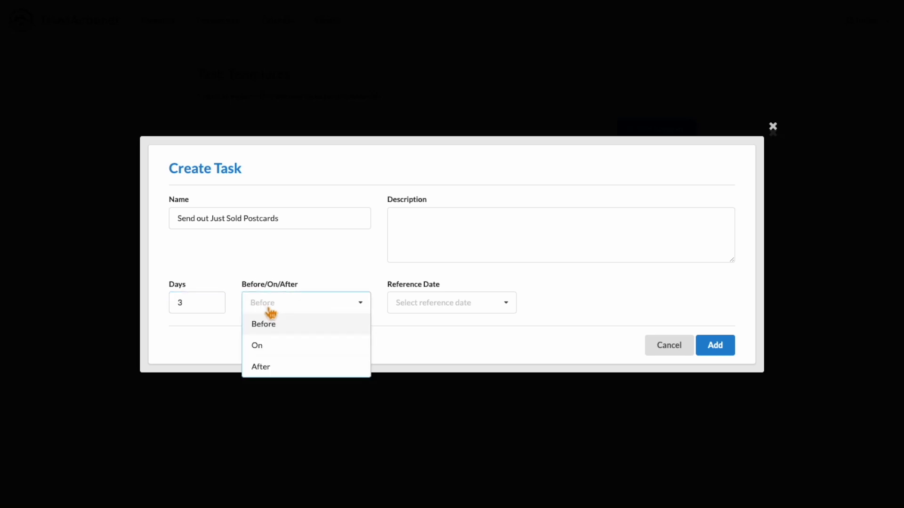
left_click(284, 369)
left_click(452, 304)
left_click(440, 357)
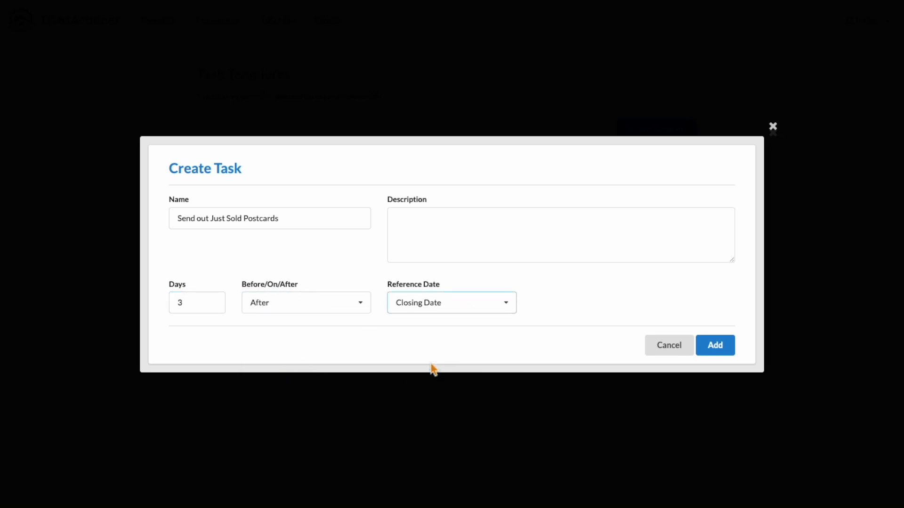
left_click(728, 358)
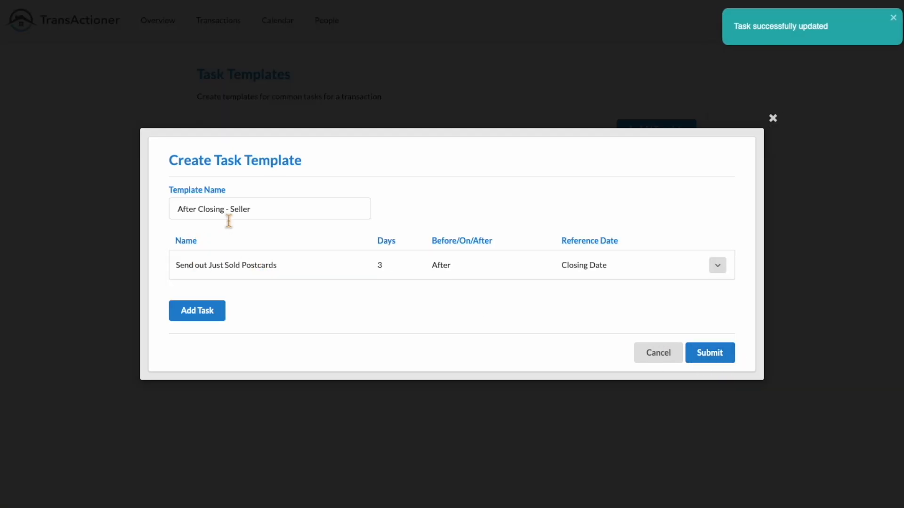
left_click(255, 210)
triple_click(254, 210)
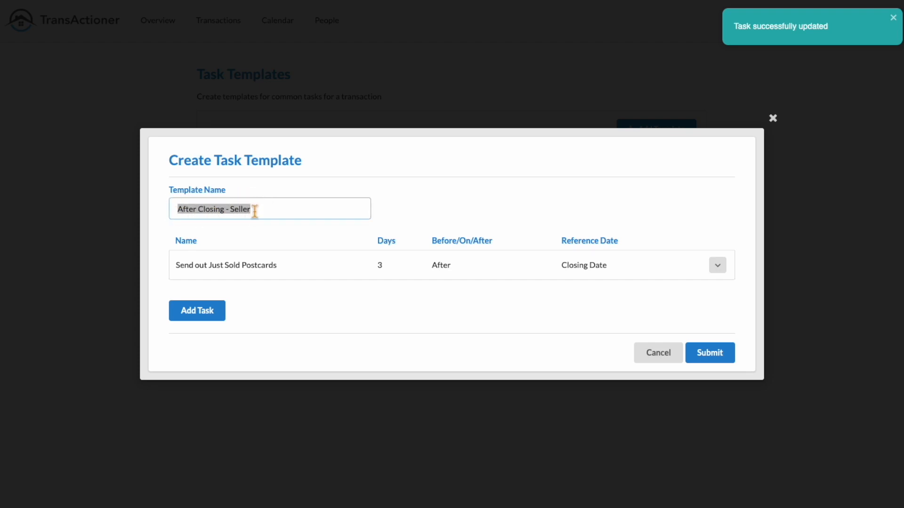
left_click_drag(183, 265, 352, 273)
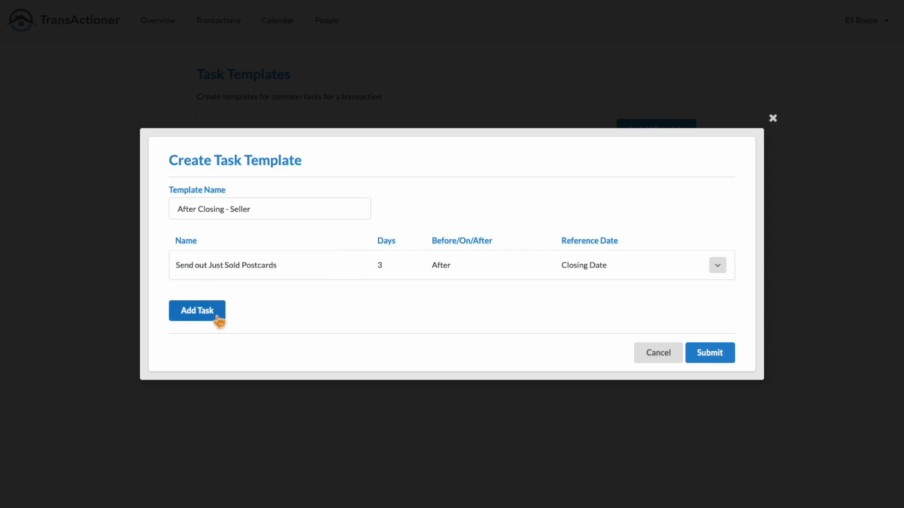
Add a template task "Remove Yard Sign & Lockbox" with no days or reference date.
left_click(218, 320)
left_click(229, 224)
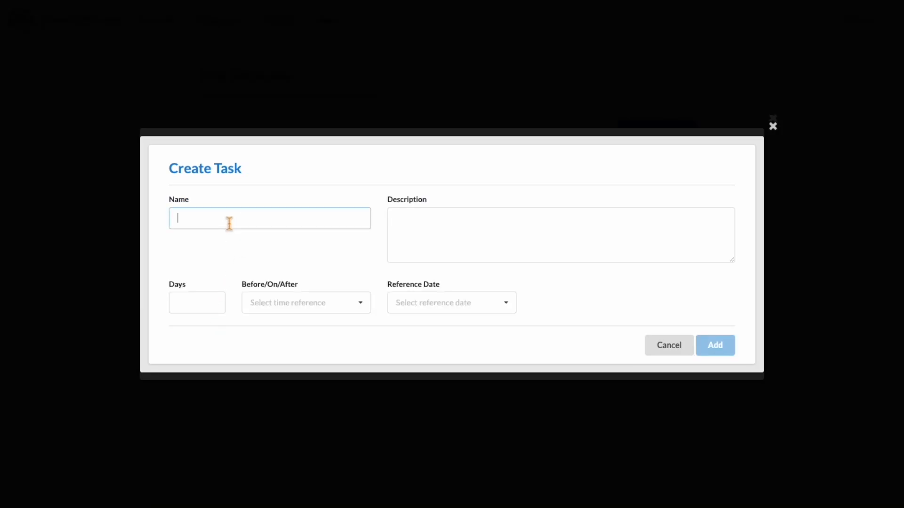
type("Remove Yard Sign & Lockbox")
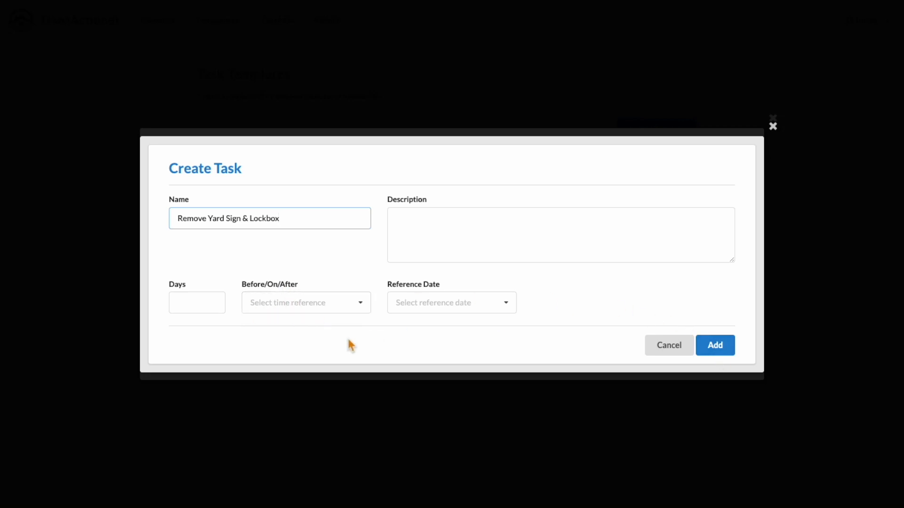
left_click(721, 354)
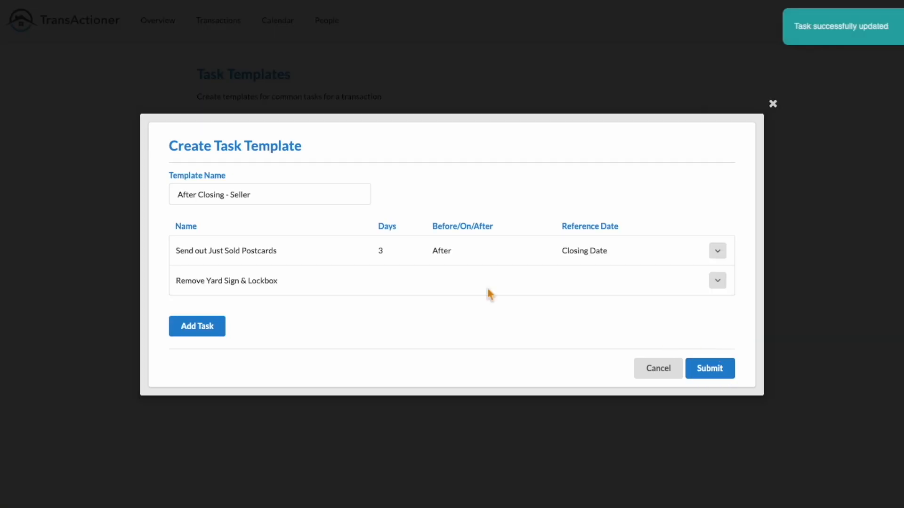
Add a template task "Set MLS Status to Sold" due 2 days after the Closing Date.
left_click(202, 336)
left_click(218, 216)
type("Set")
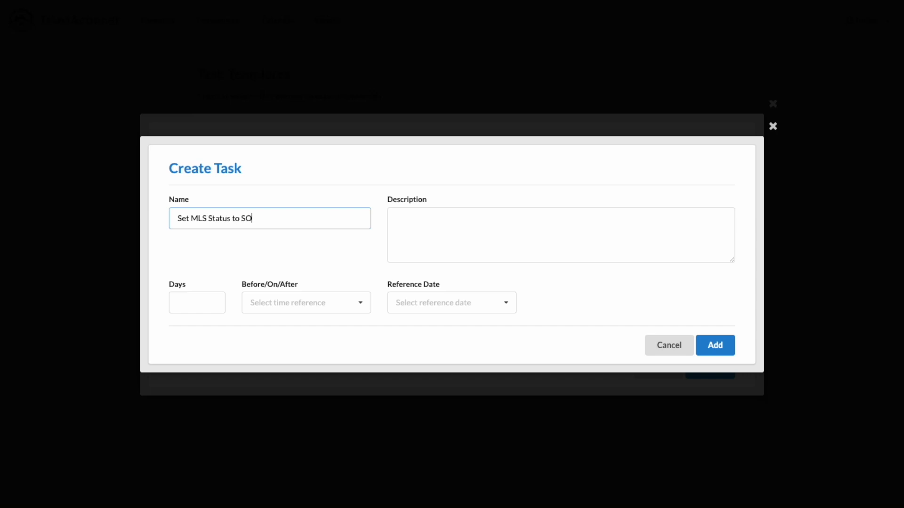
type(" MLS Status to Sold")
left_click(193, 305)
type("2")
left_click(285, 312)
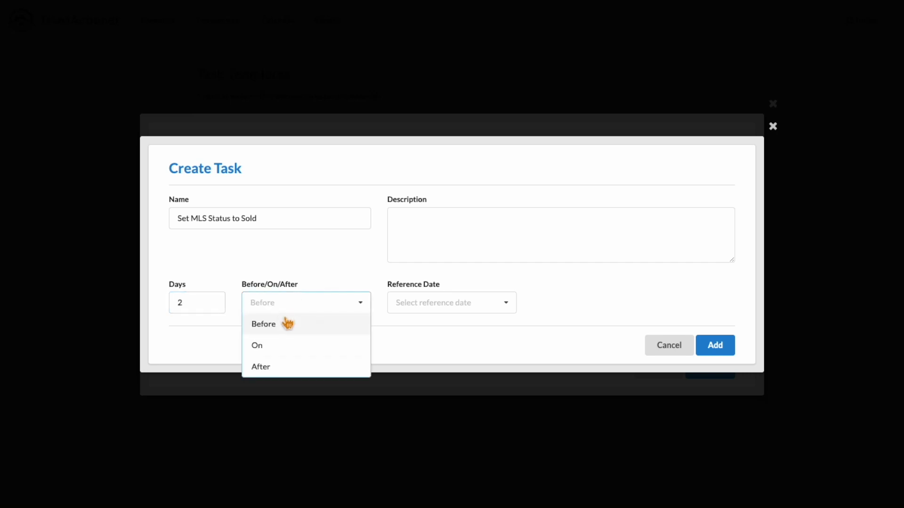
left_click(288, 371)
left_click(453, 307)
left_click(454, 358)
left_click(731, 349)
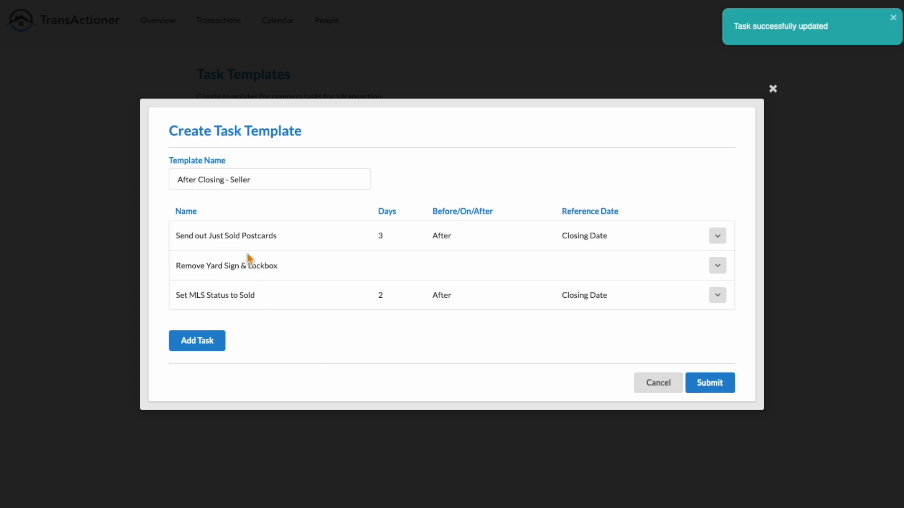
Add a template task "Set Status in TransActioner to Closed" due 1 day after the Closing Date.
left_click(204, 341)
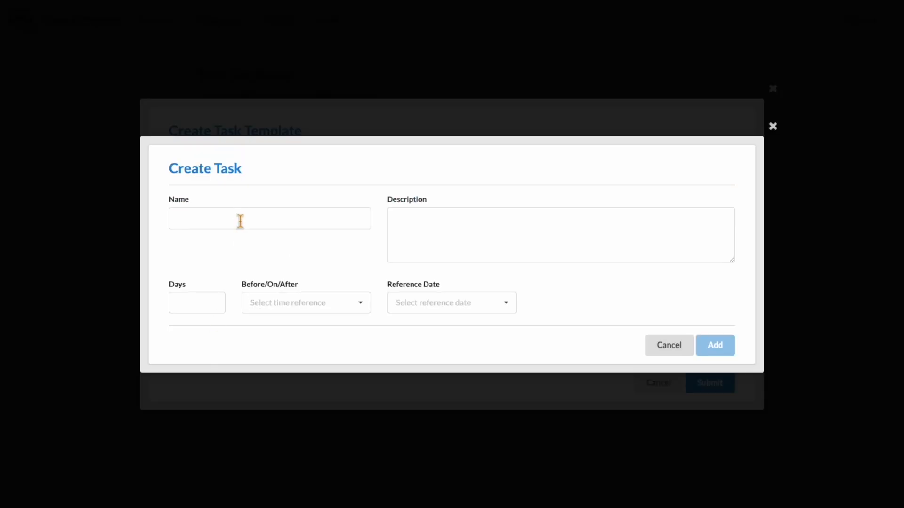
left_click(240, 221)
type("S")
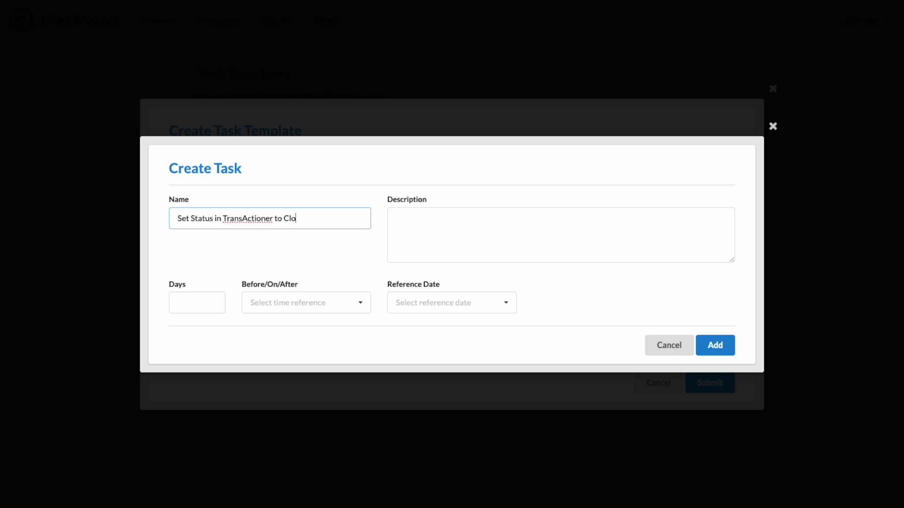
left_click(202, 301)
type("1")
left_click(298, 309)
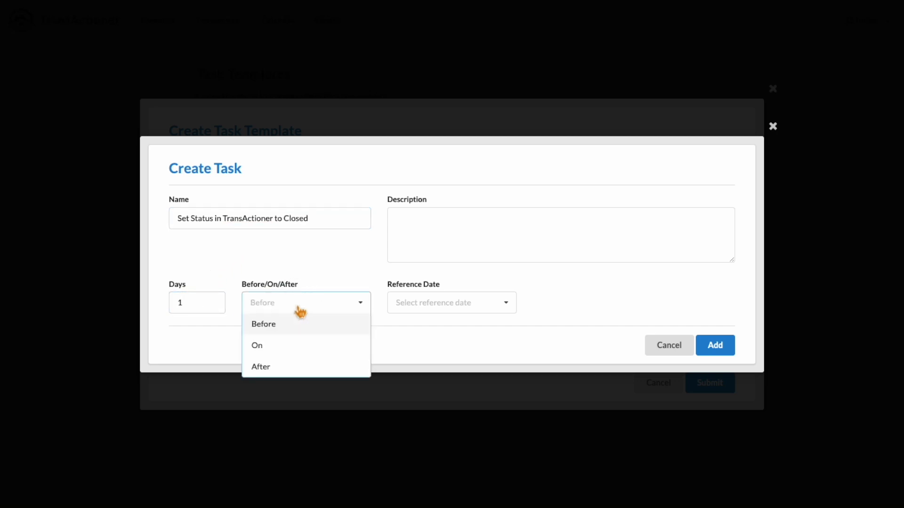
left_click(291, 371)
left_click(445, 313)
left_click(452, 367)
left_click(715, 348)
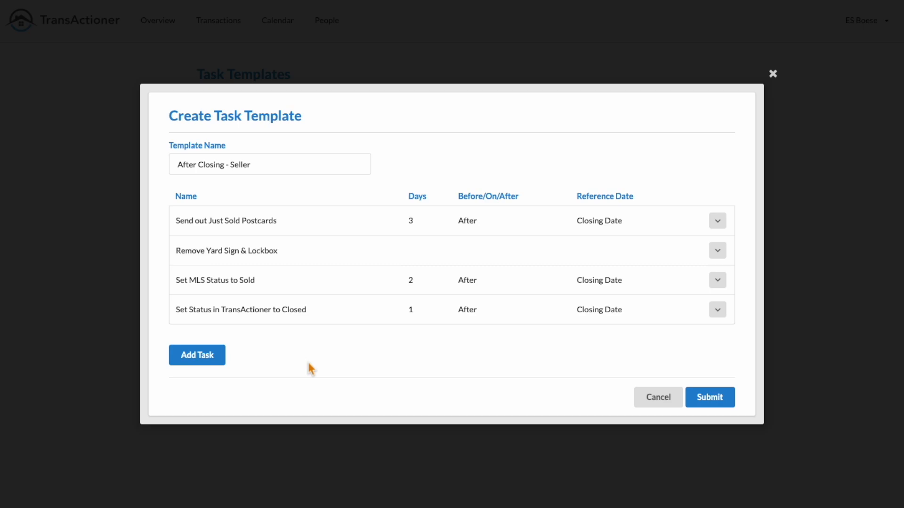
Save the After Closing - Seller template and return to the overview of active transactions.
left_click(715, 399)
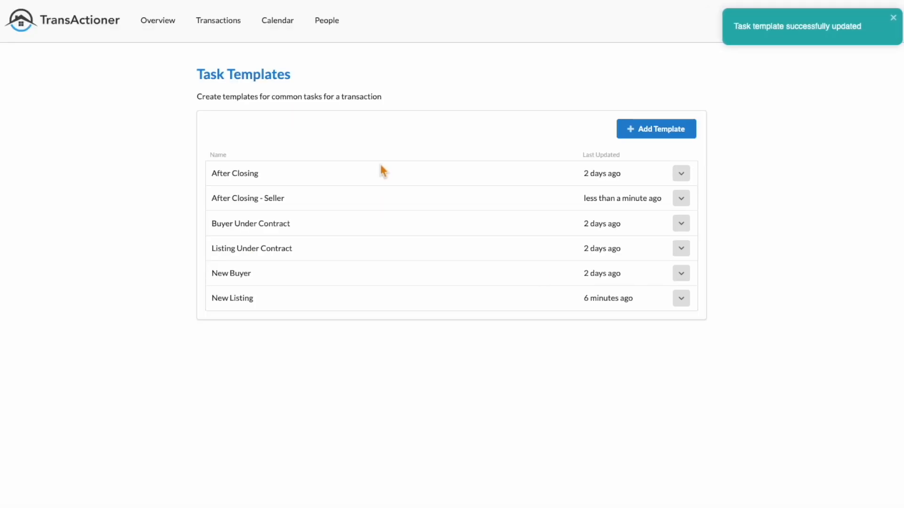
double_click(219, 199)
left_click(219, 199)
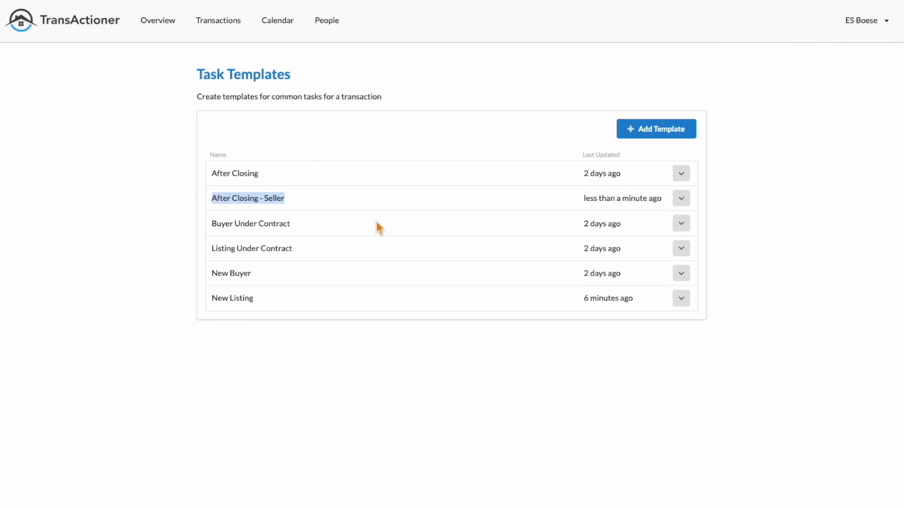
left_click(87, 34)
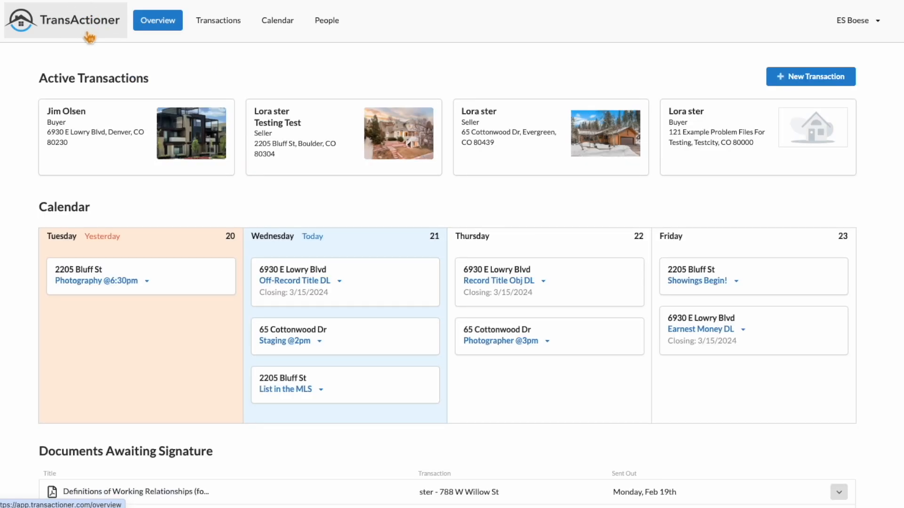
Apply the After Closing - Seller task template to the Boulder seller transaction and review its To Do and Complete lists.
left_click(296, 147)
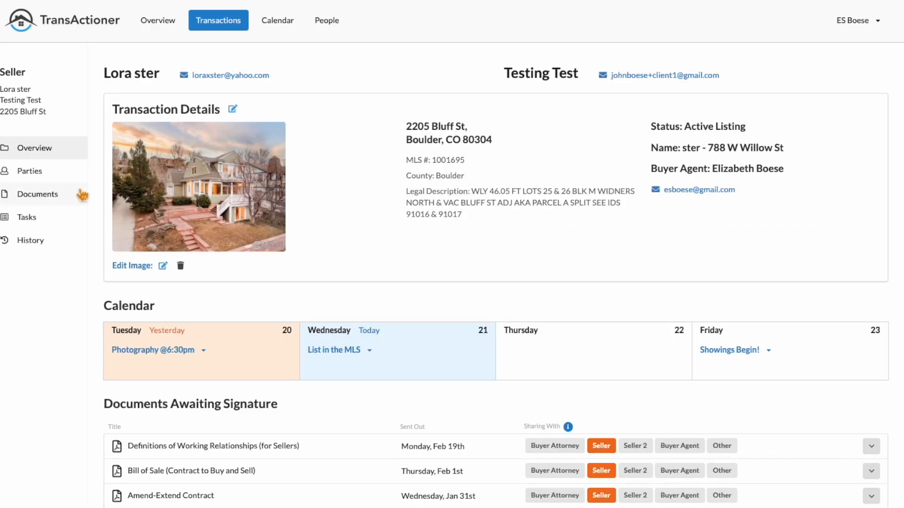
left_click(47, 226)
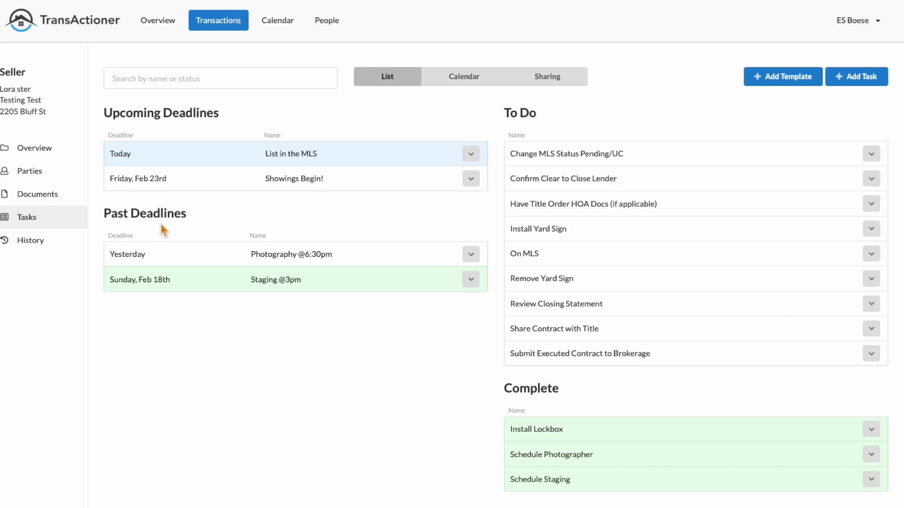
left_click(767, 85)
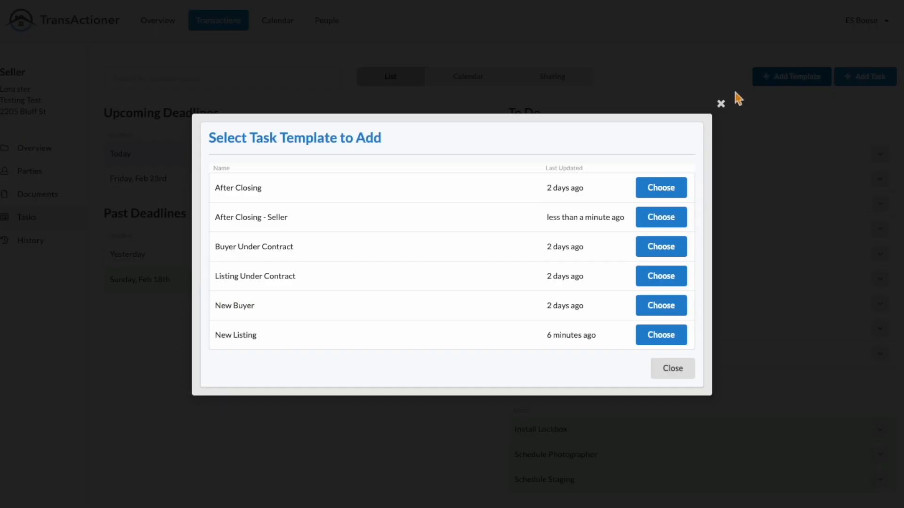
left_click(661, 219)
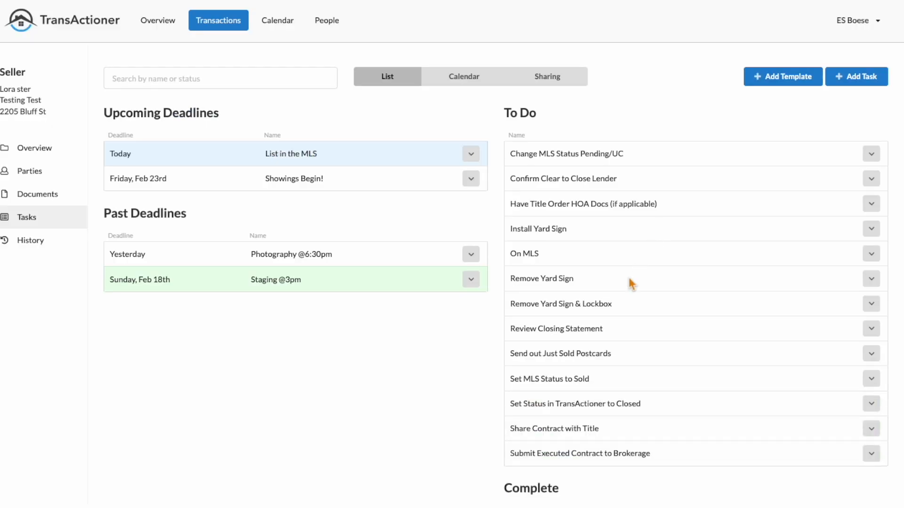
scroll(585, 400, "down", 2)
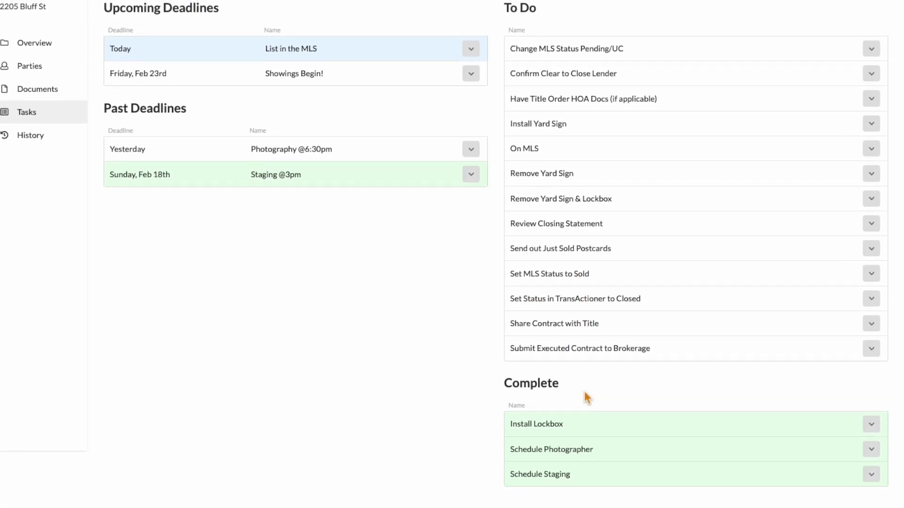
scroll(586, 398, "up", 2)
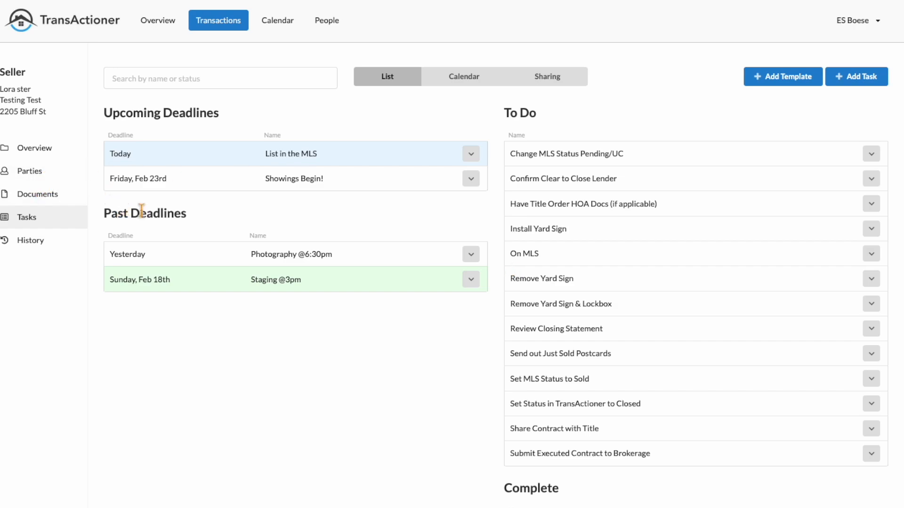
Edit the seller transaction's details and set the closing date to April 5, 2024.
left_click(55, 156)
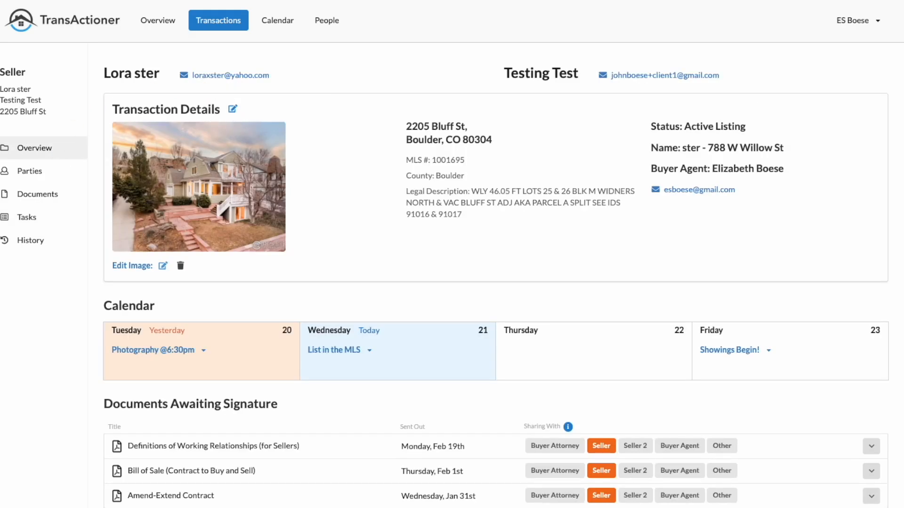
left_click(232, 109)
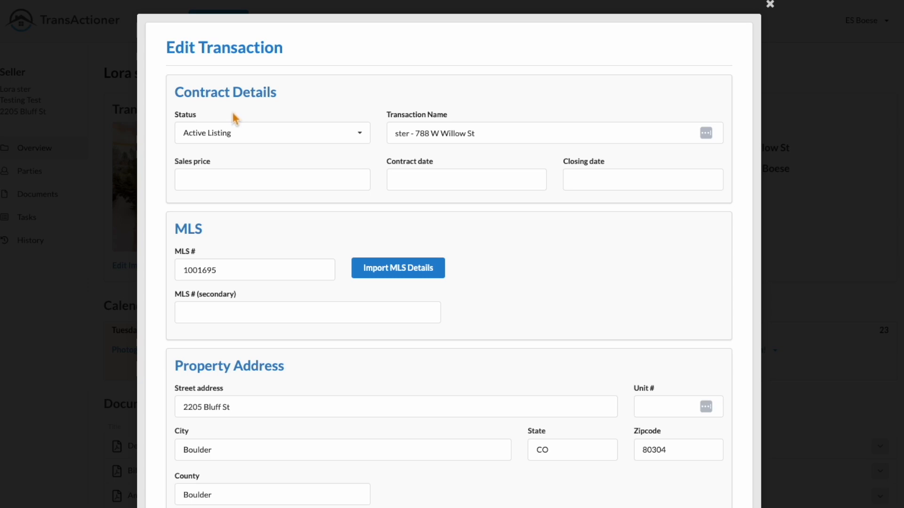
left_click(595, 183)
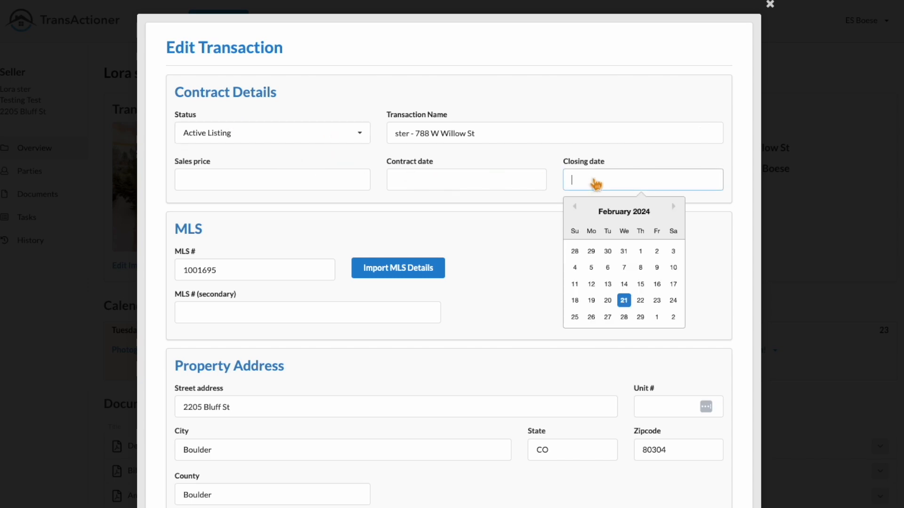
left_click(673, 207)
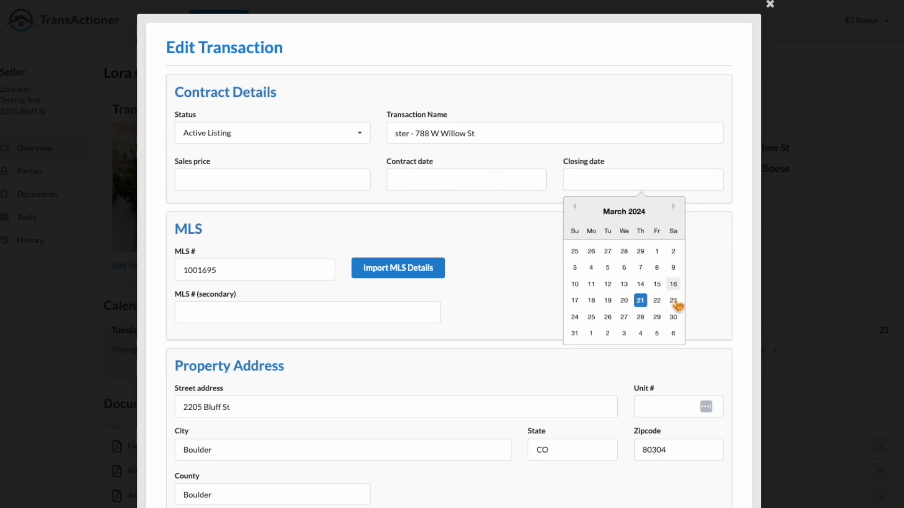
left_click(673, 334)
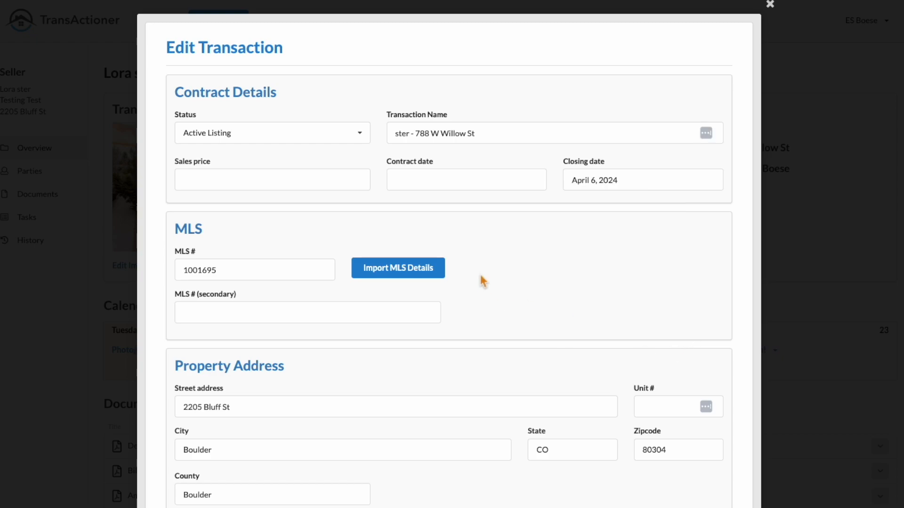
left_click(625, 188)
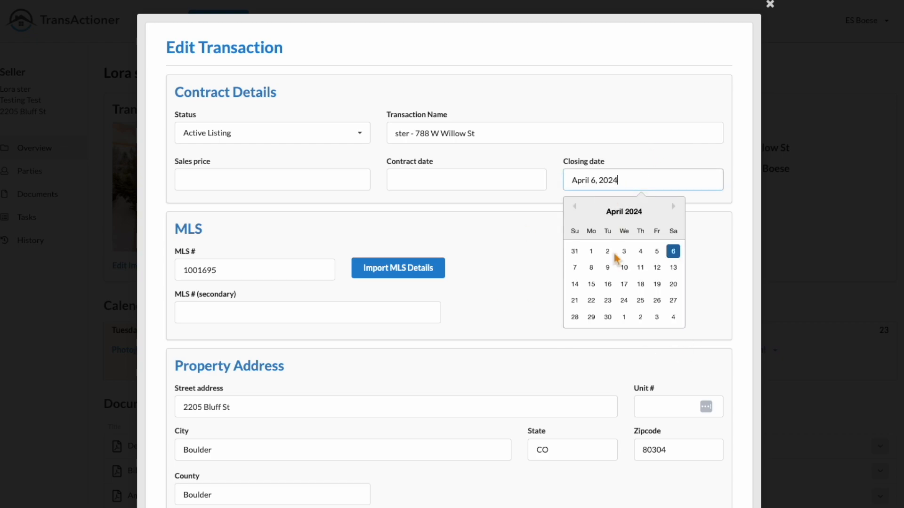
left_click(656, 255)
scroll(553, 264, "down", 5)
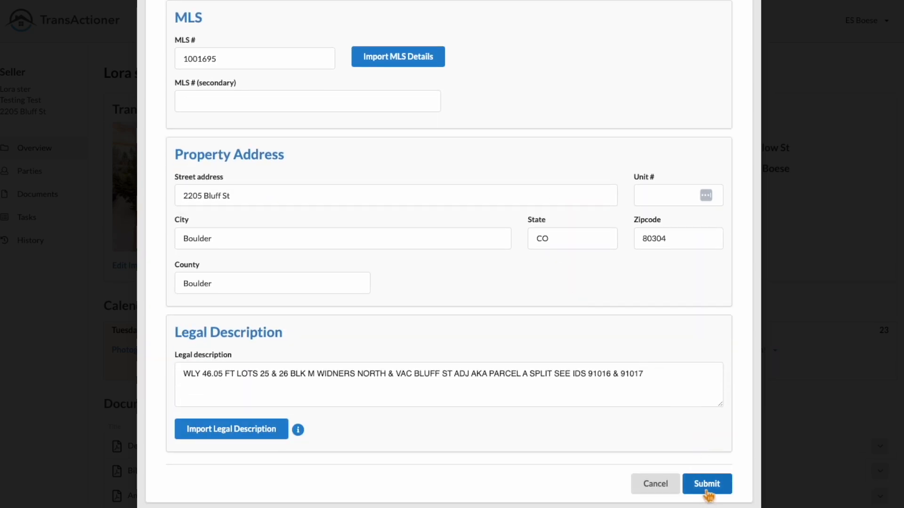
Set the contract date to February 1, 2024 and save the transaction details.
scroll(471, 241, "up", 1)
scroll(471, 241, "up", 3)
left_click(456, 184)
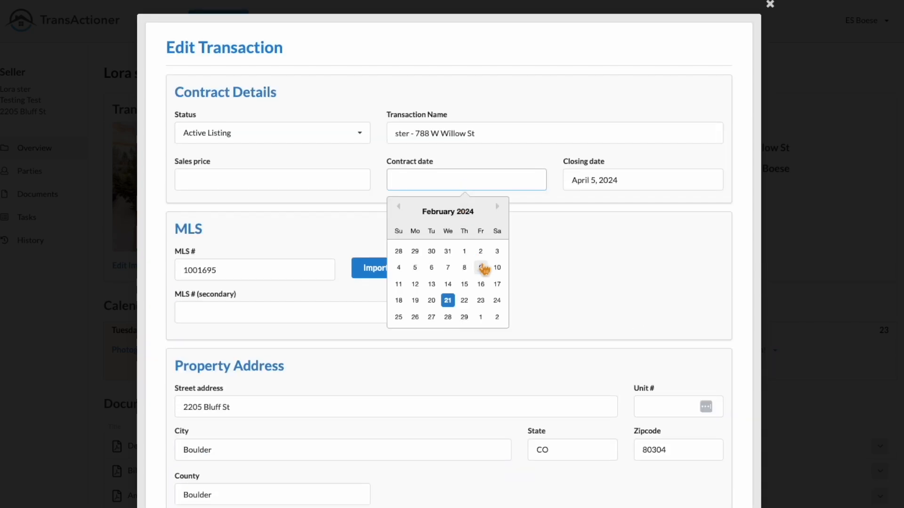
left_click(465, 267)
scroll(535, 329, "down", 5)
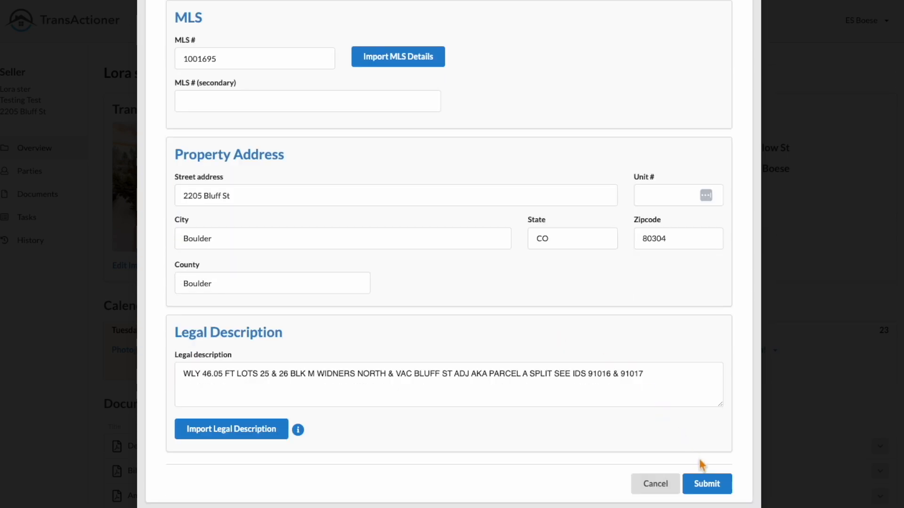
left_click(709, 485)
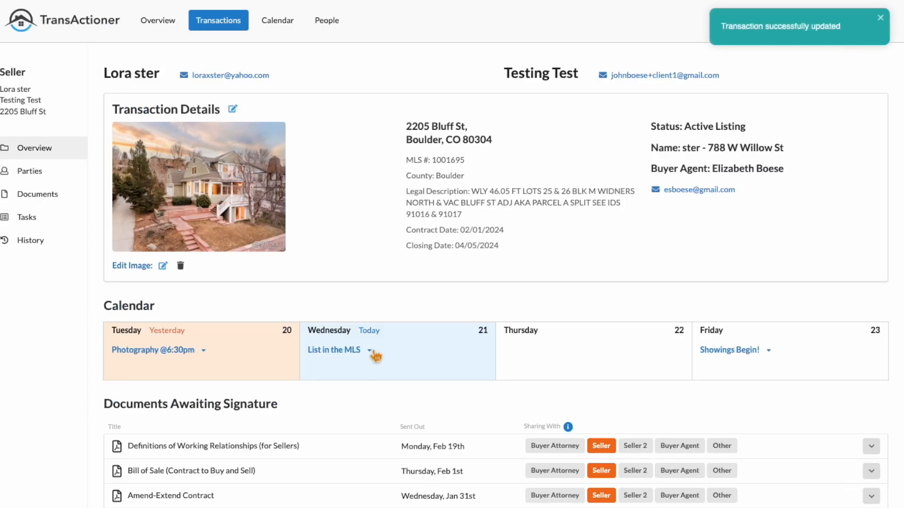
Apply the After Closing - Seller template again to the transaction's tasks.
left_click(29, 221)
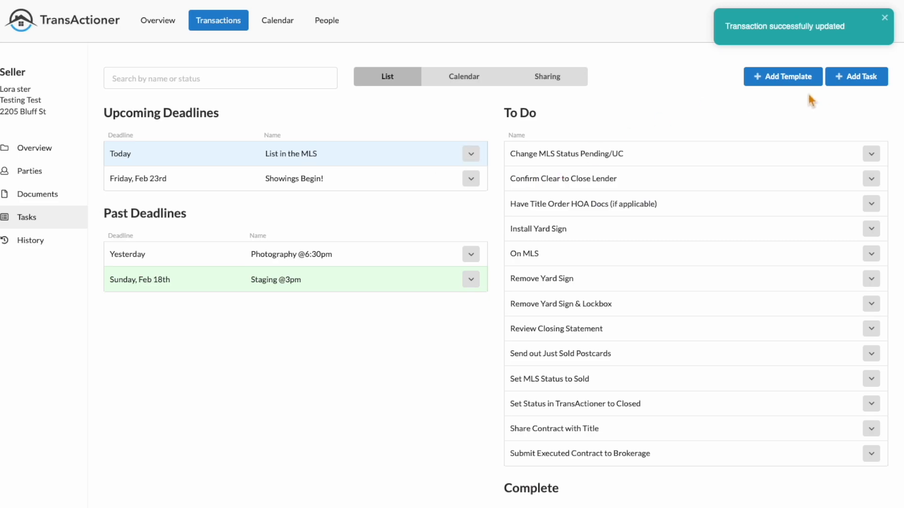
left_click(784, 78)
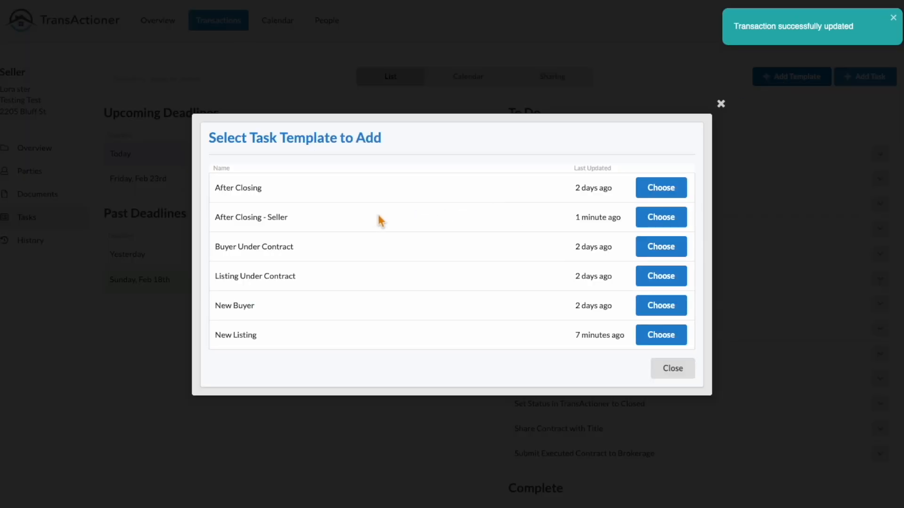
left_click(655, 220)
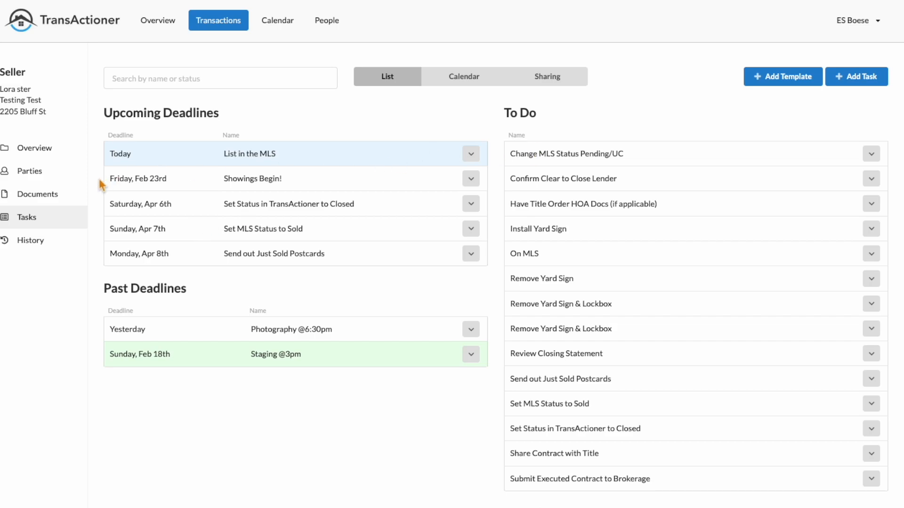
Review the seller transaction's overview, including its four-day calendar and documents awaiting signature.
left_click(46, 157)
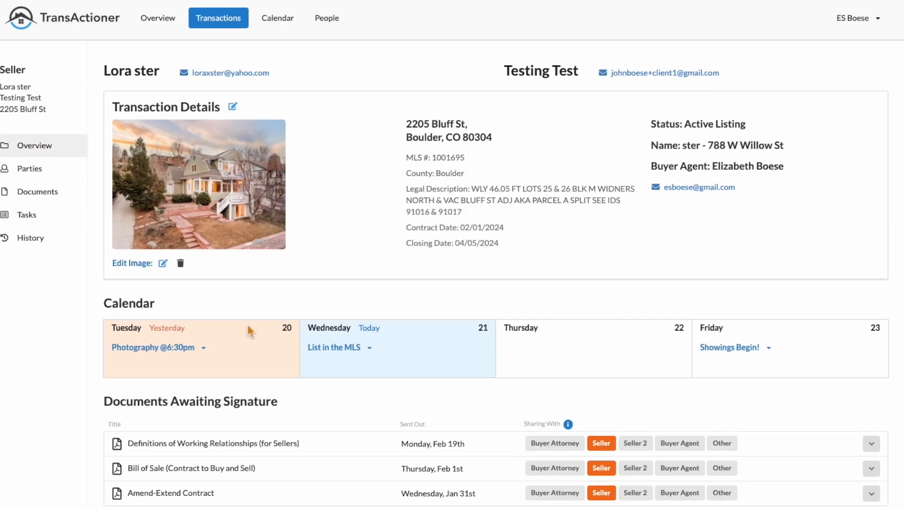
scroll(248, 329, "down", 1)
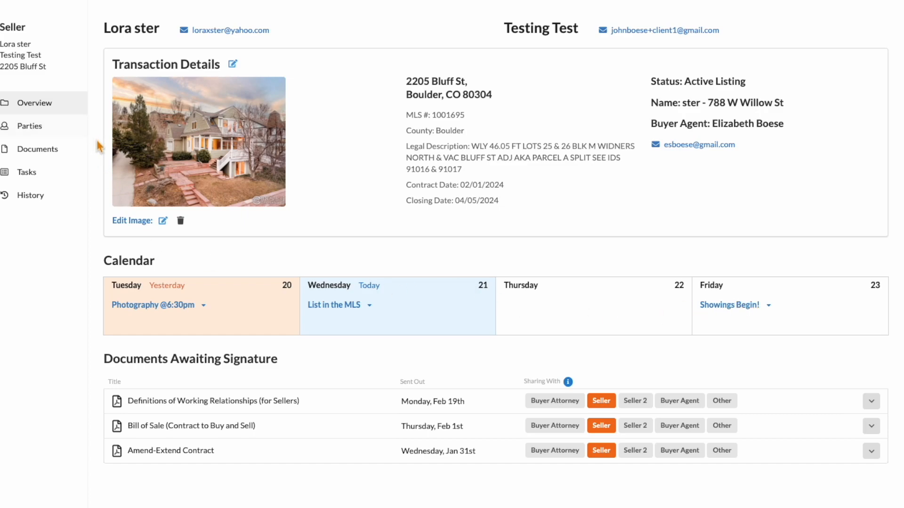
scroll(99, 148, "up", 1)
Check the after-closing task dates for April 2024 in the calendar of all transactions and return to the active transactions overview.
left_click(284, 26)
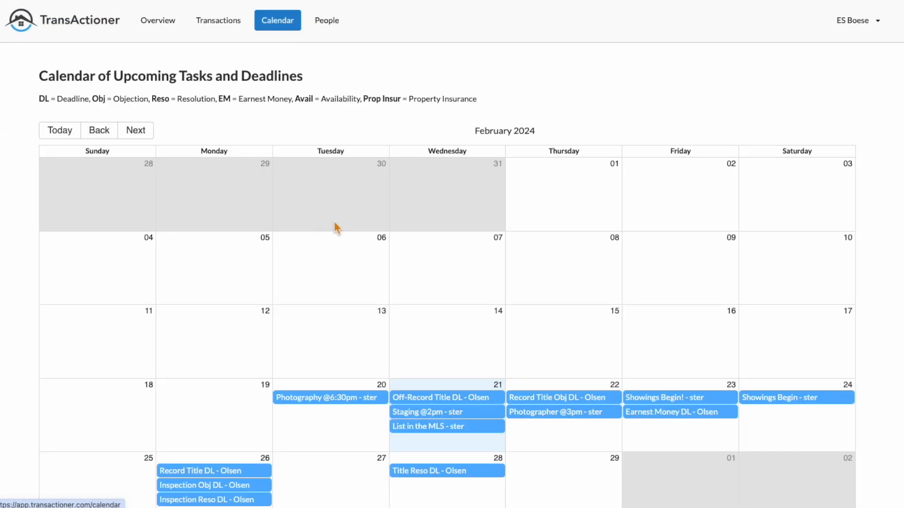
scroll(326, 323, "down", 1)
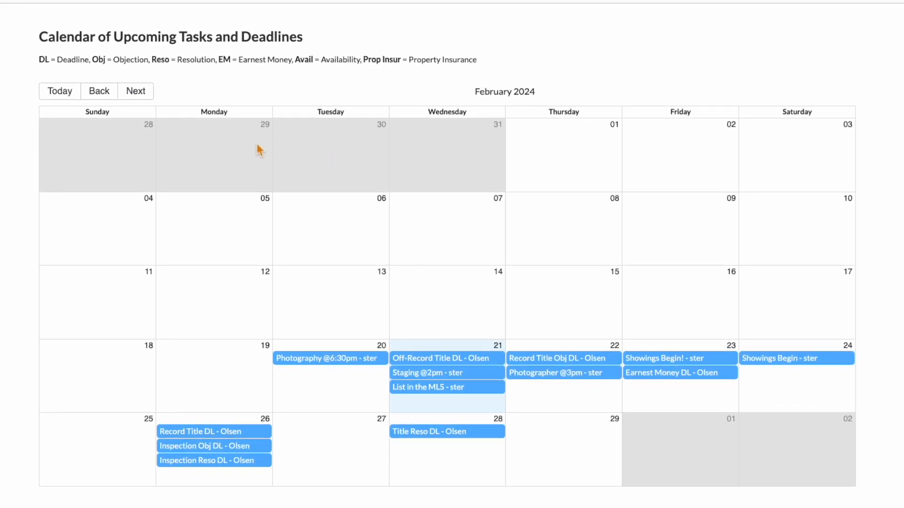
left_click(136, 91)
left_click(136, 91)
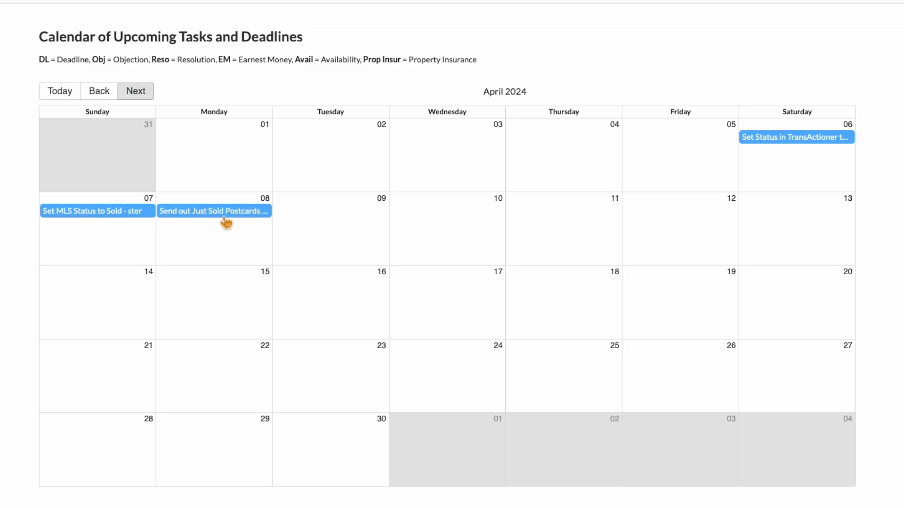
scroll(508, 141, "up", 1)
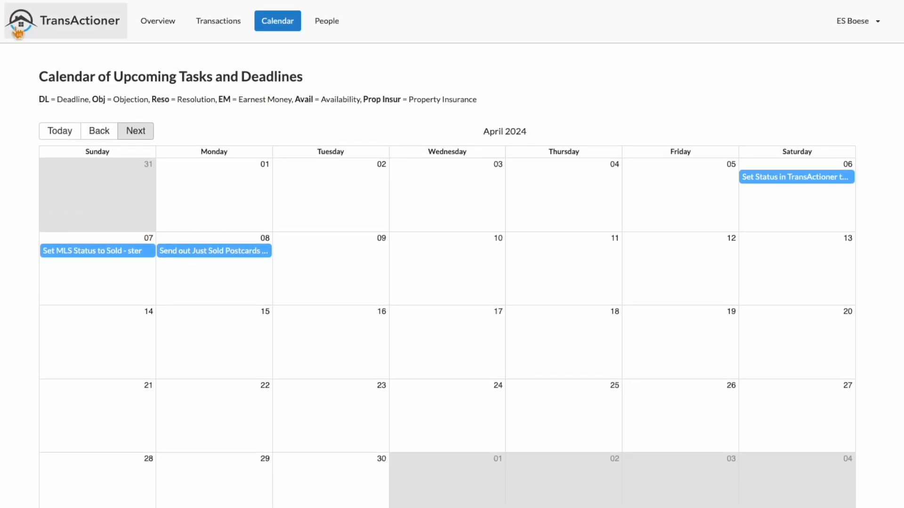
left_click(59, 29)
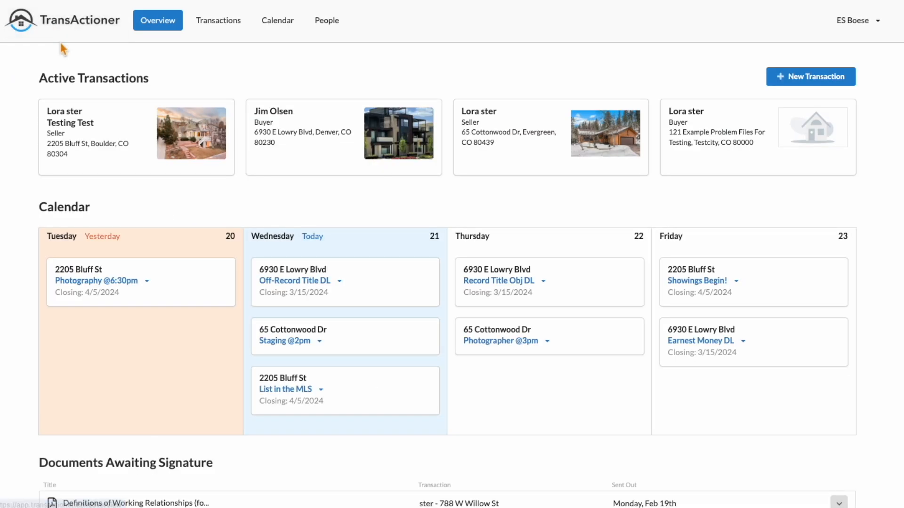
Reopen the calendar covering all transactions at April 2024, and go back to the overview of active transactions.
left_click(279, 28)
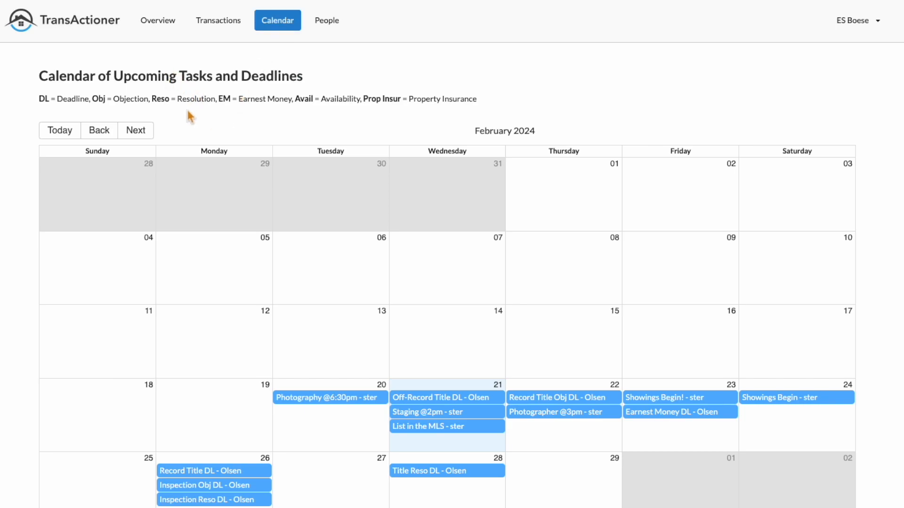
scroll(219, 289, "down", 1)
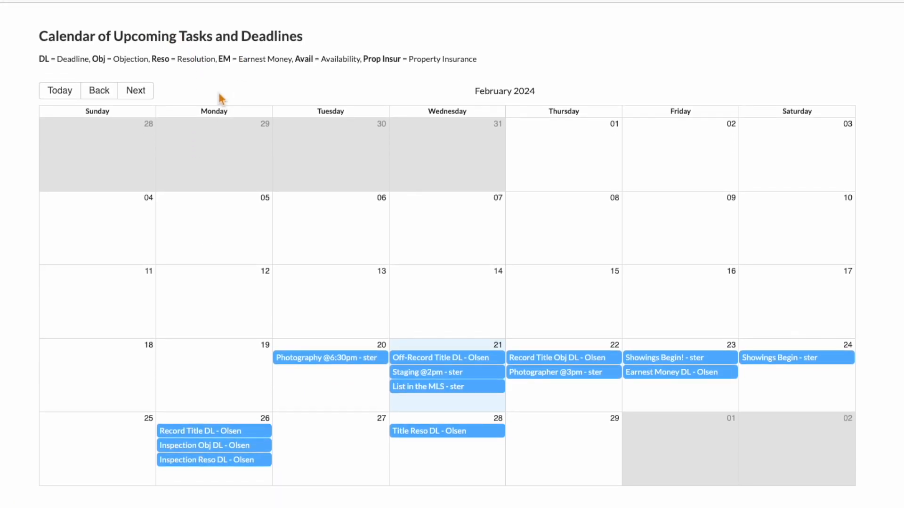
left_click(147, 96)
left_click(148, 99)
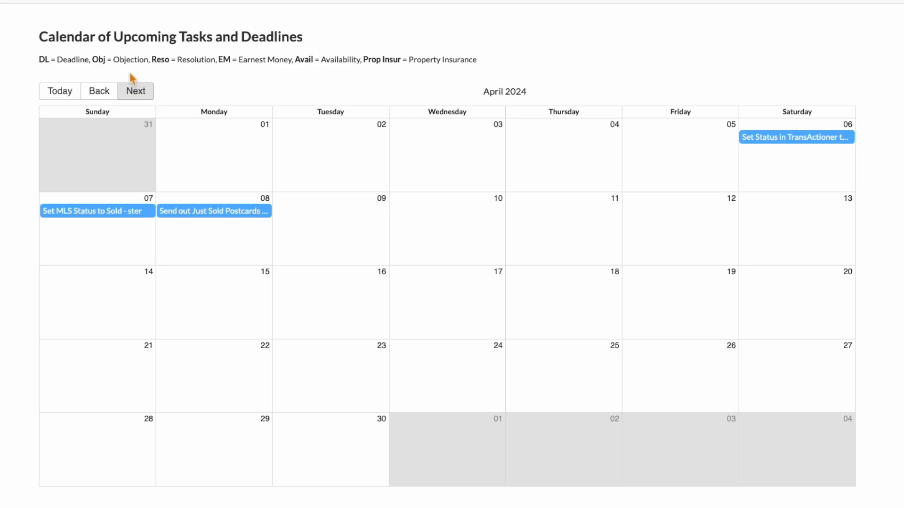
scroll(97, 61, "up", 1)
left_click(84, 38)
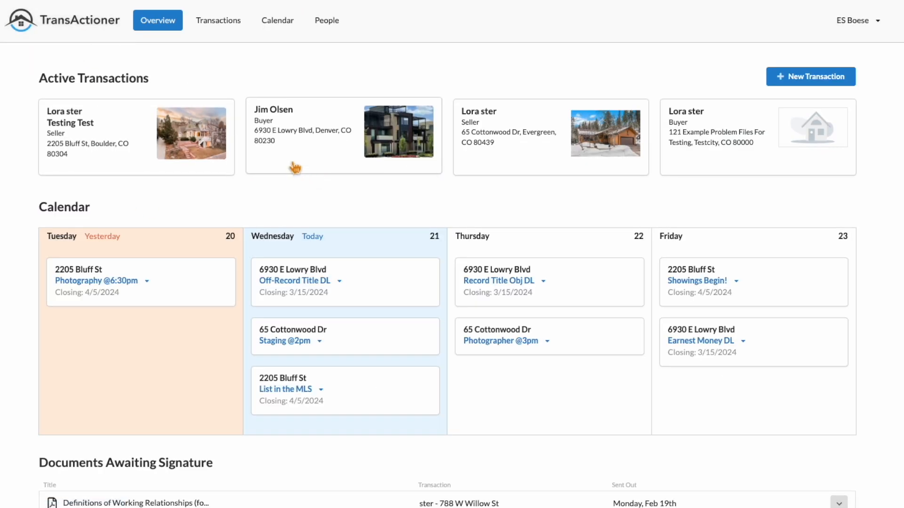
Review April 2024 in the Boulder seller transaction's own task calendar, and return through its task list to its overview.
left_click(132, 155)
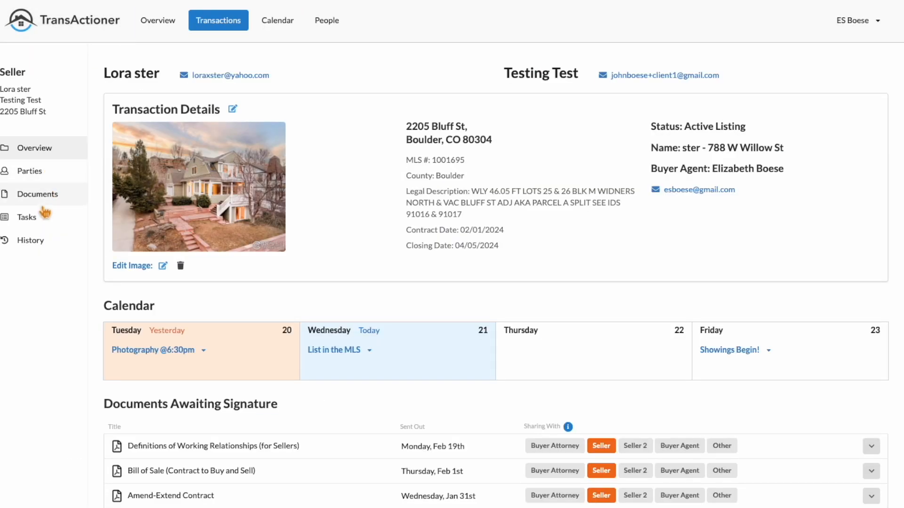
left_click(41, 219)
left_click(473, 81)
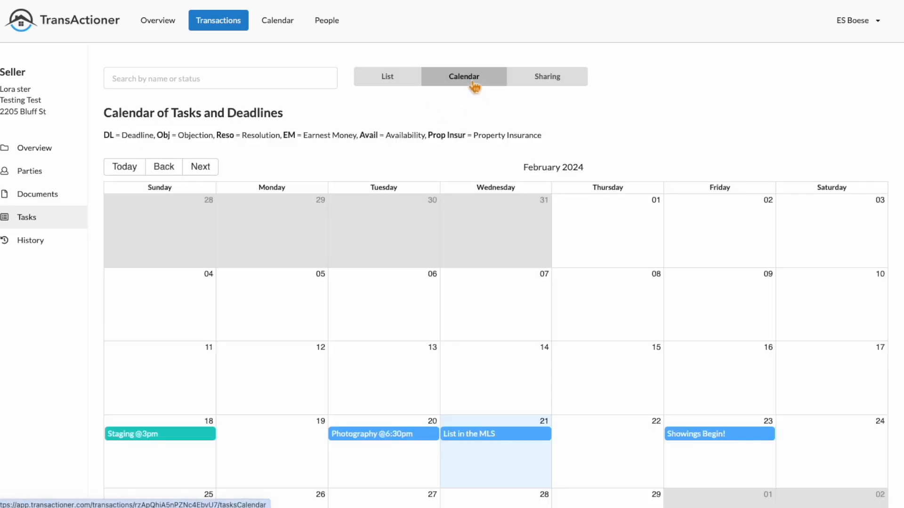
scroll(387, 357, "down", 1)
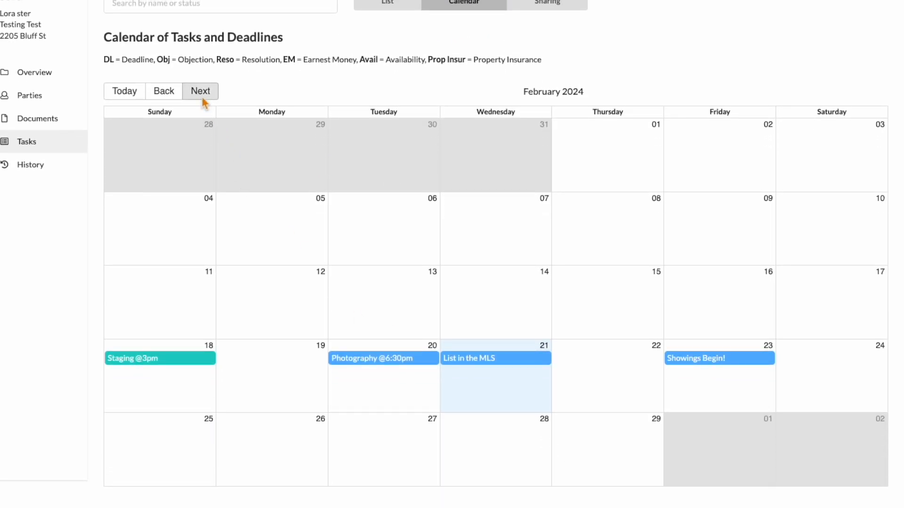
left_click(203, 98)
left_click(202, 97)
scroll(203, 101, "up", 2)
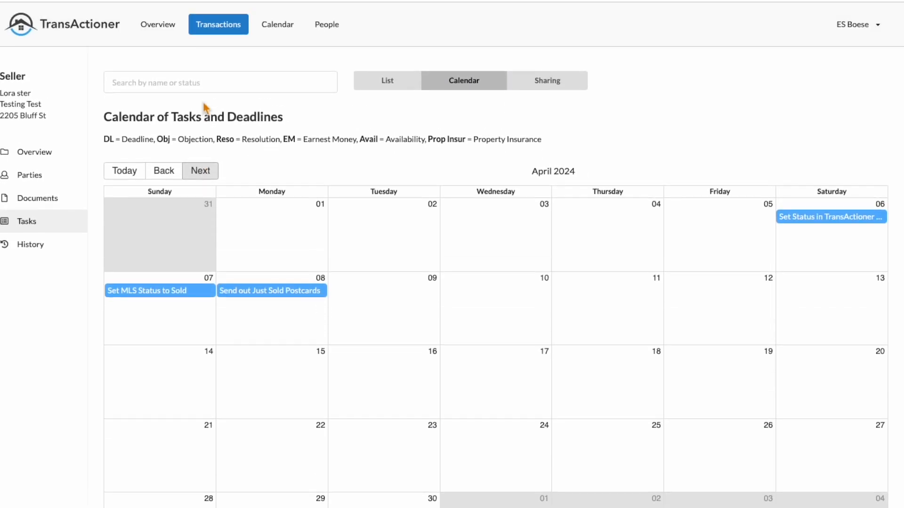
left_click(45, 227)
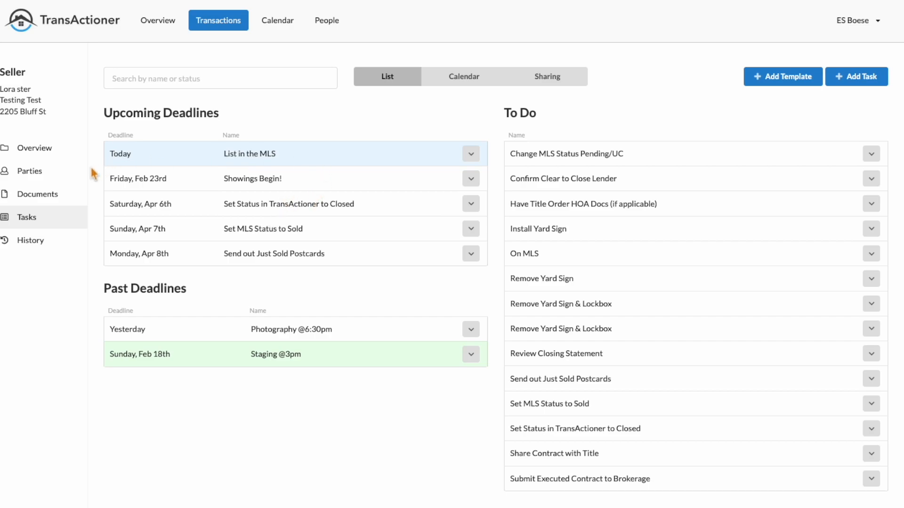
left_click(40, 154)
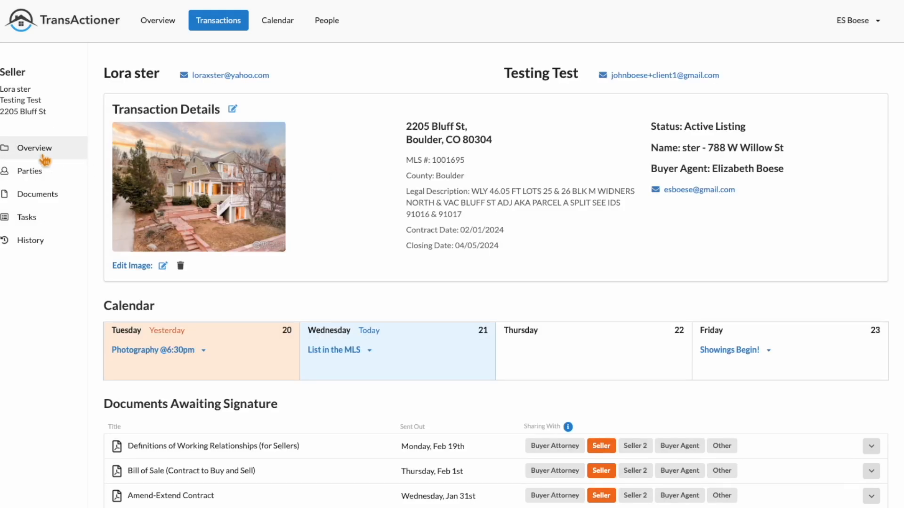